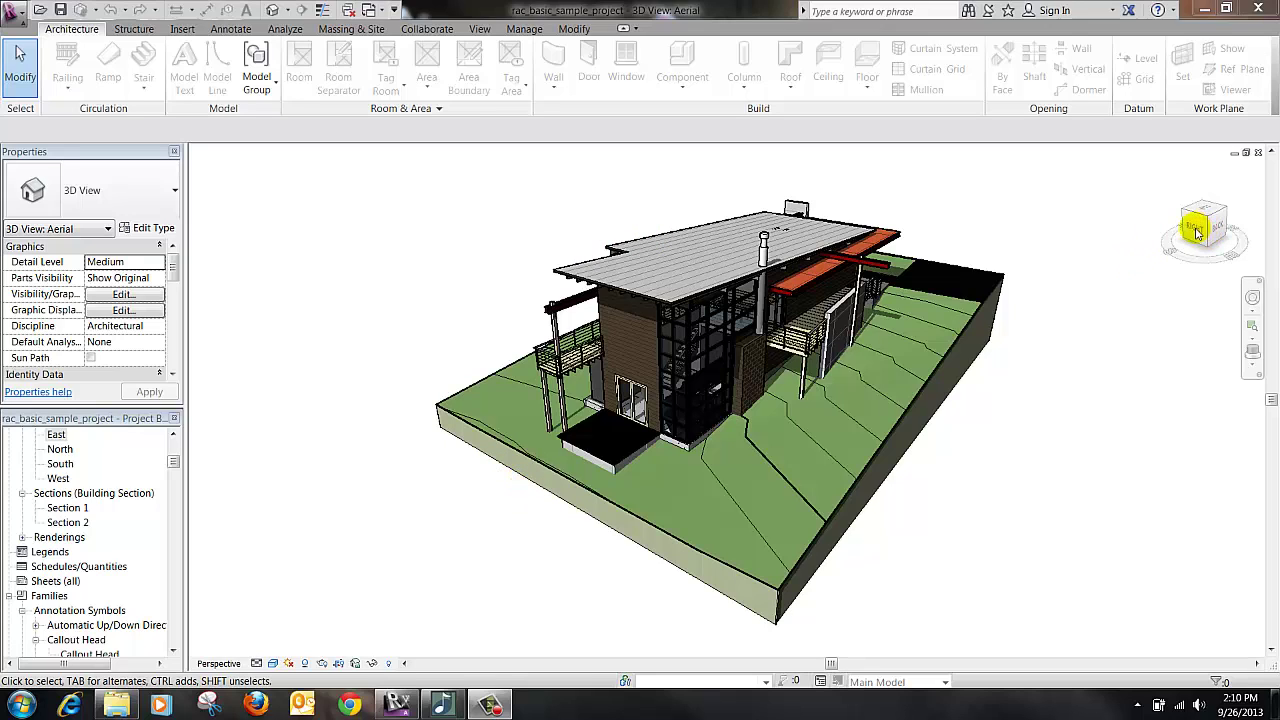
Tile the open aerial 3D, Level 1 floor plan and east elevation views so they show together.
mouse_move(1210, 230)
left_mouse_down()
mouse_move(1194, 206)
mouse_move(1210, 258)
mouse_move(1204, 226)
mouse_move(1250, 220)
left_mouse_up()
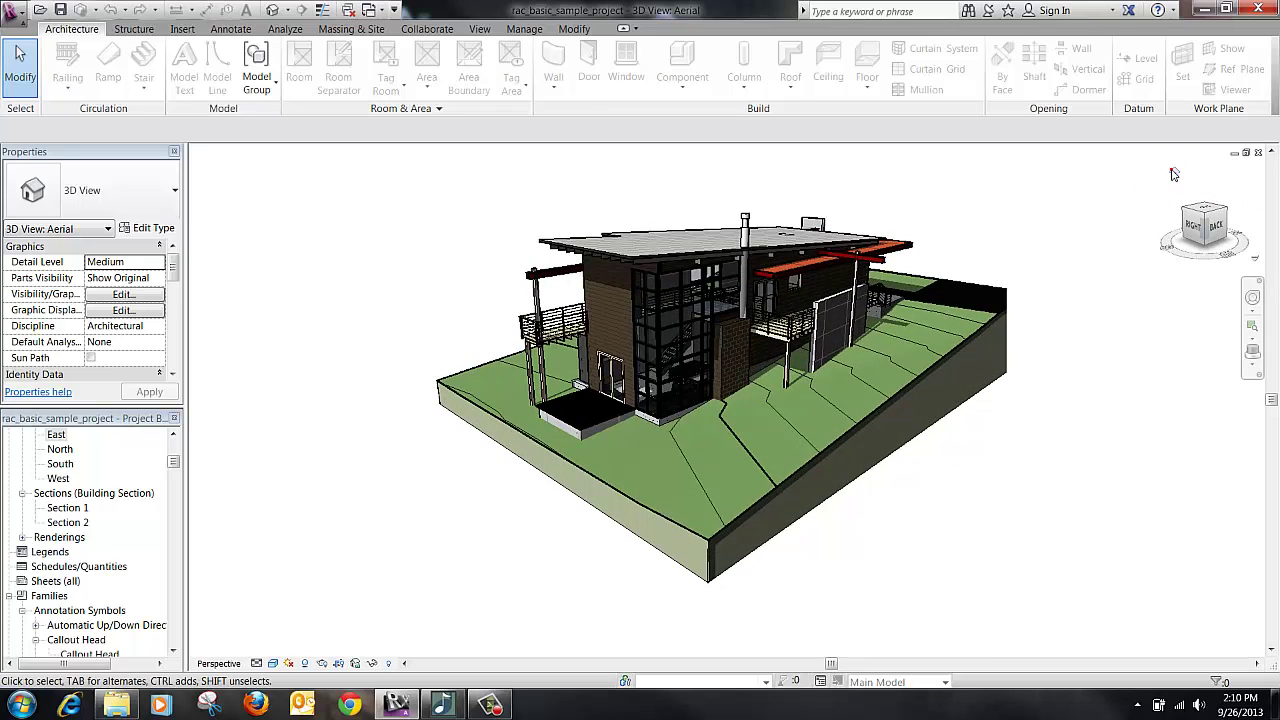
left_click(1173, 178)
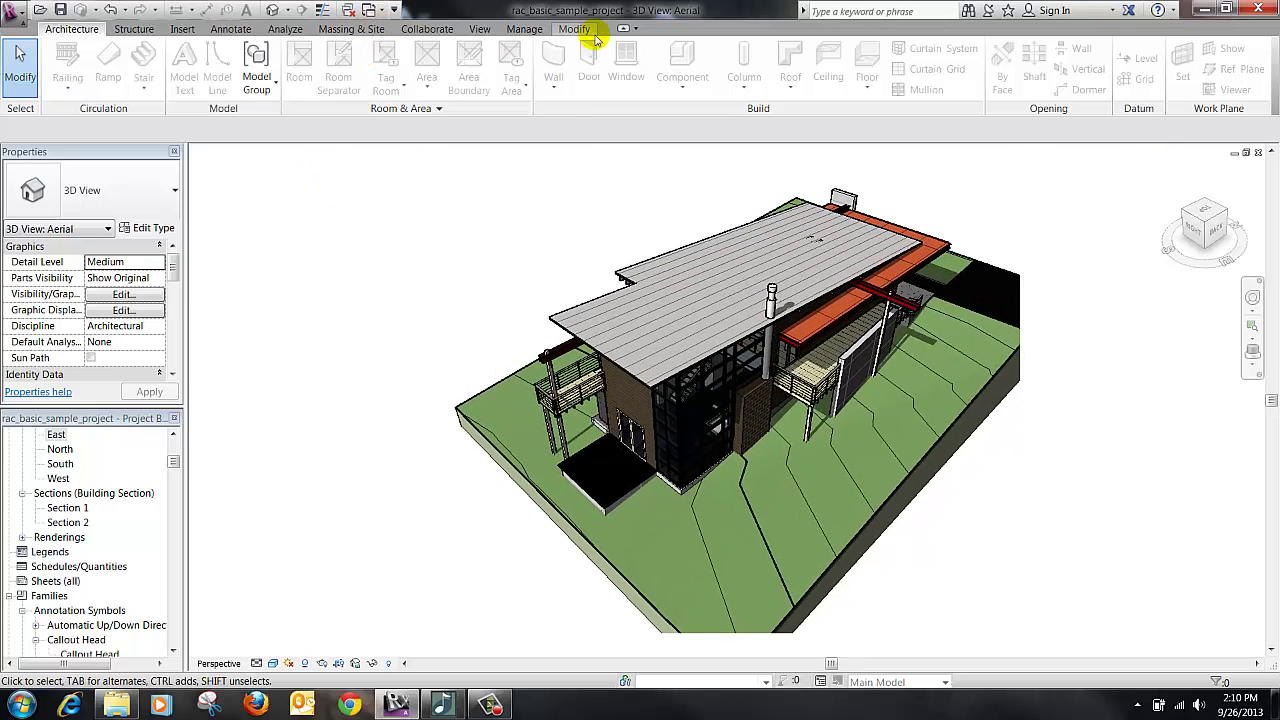
left_click(480, 29)
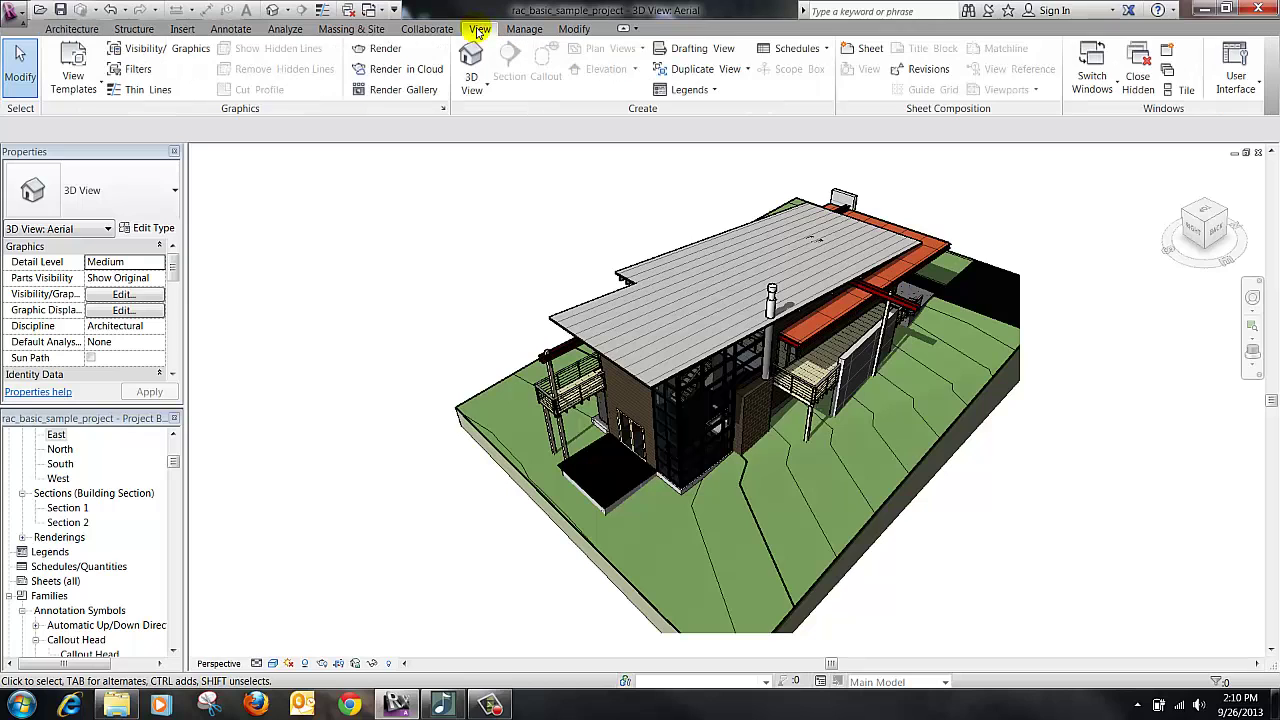
left_click(1185, 91)
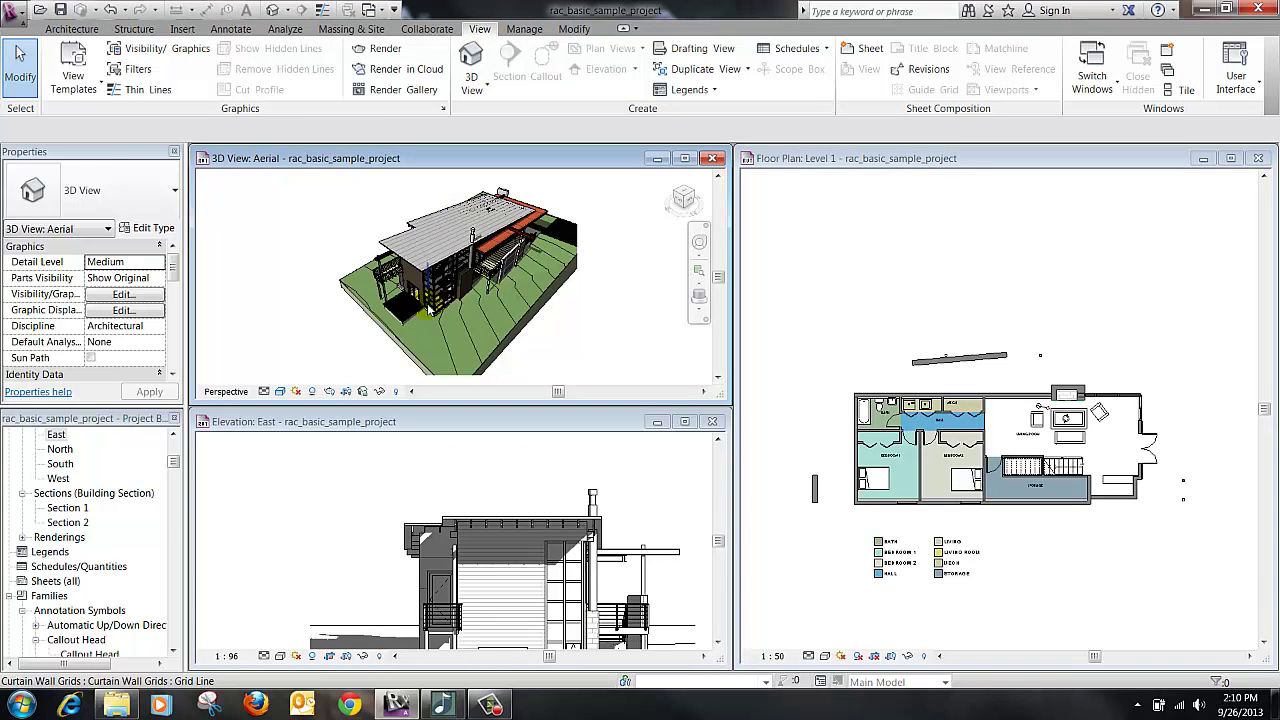
Frame the house more closely in the aerial 3D, east elevation and Level 1 floor plan views.
left_click(375, 317)
scroll(378, 319, "up", 5)
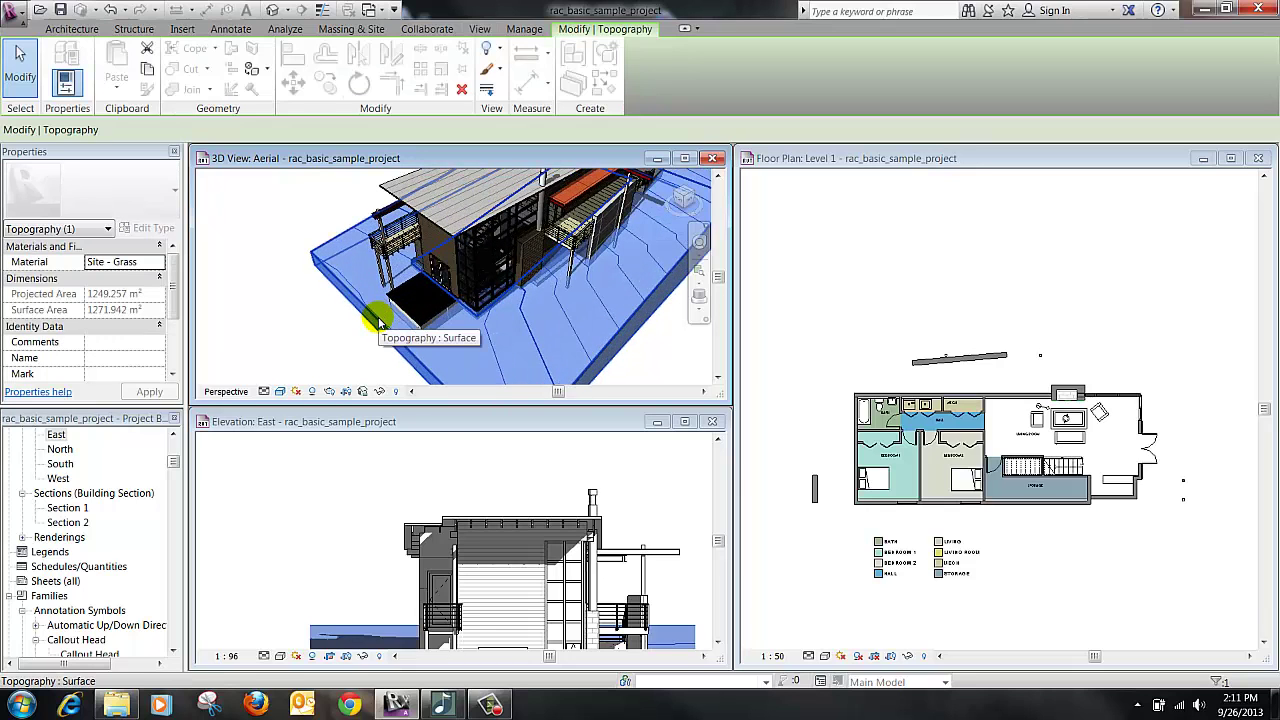
middle_click_drag(330, 548, 297, 434)
left_click(1095, 546)
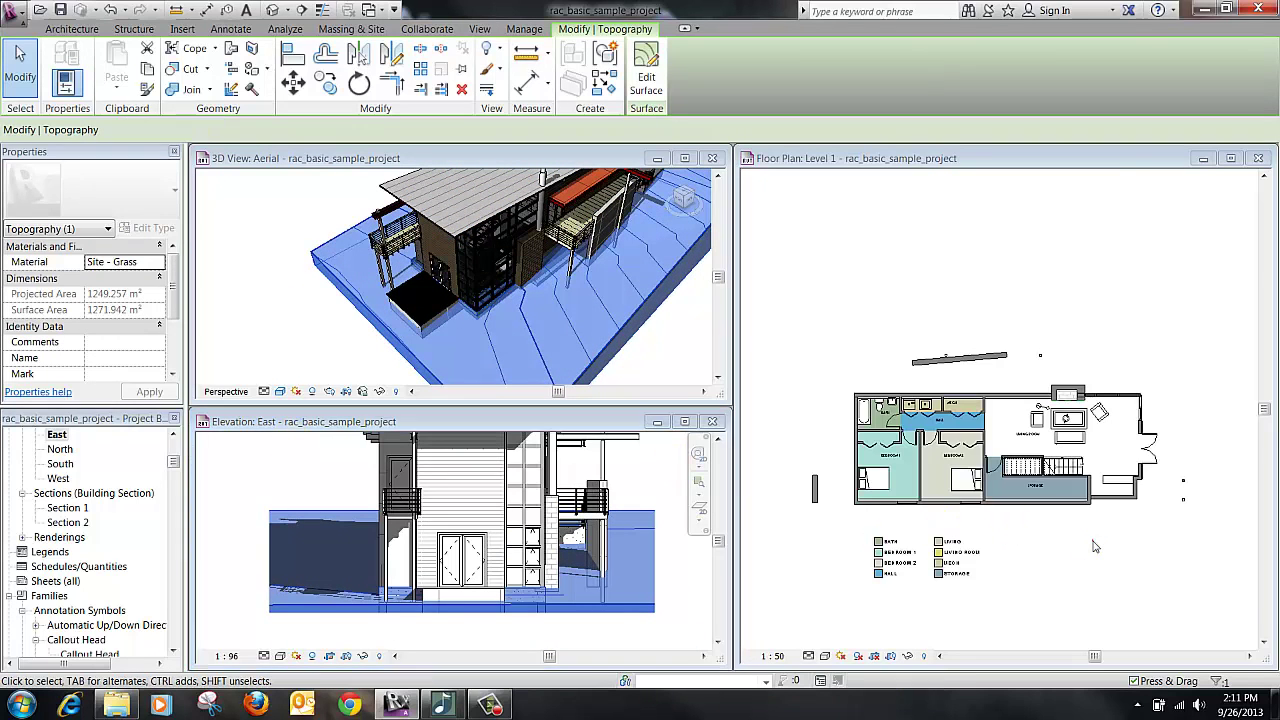
scroll(1034, 494, "up", 4)
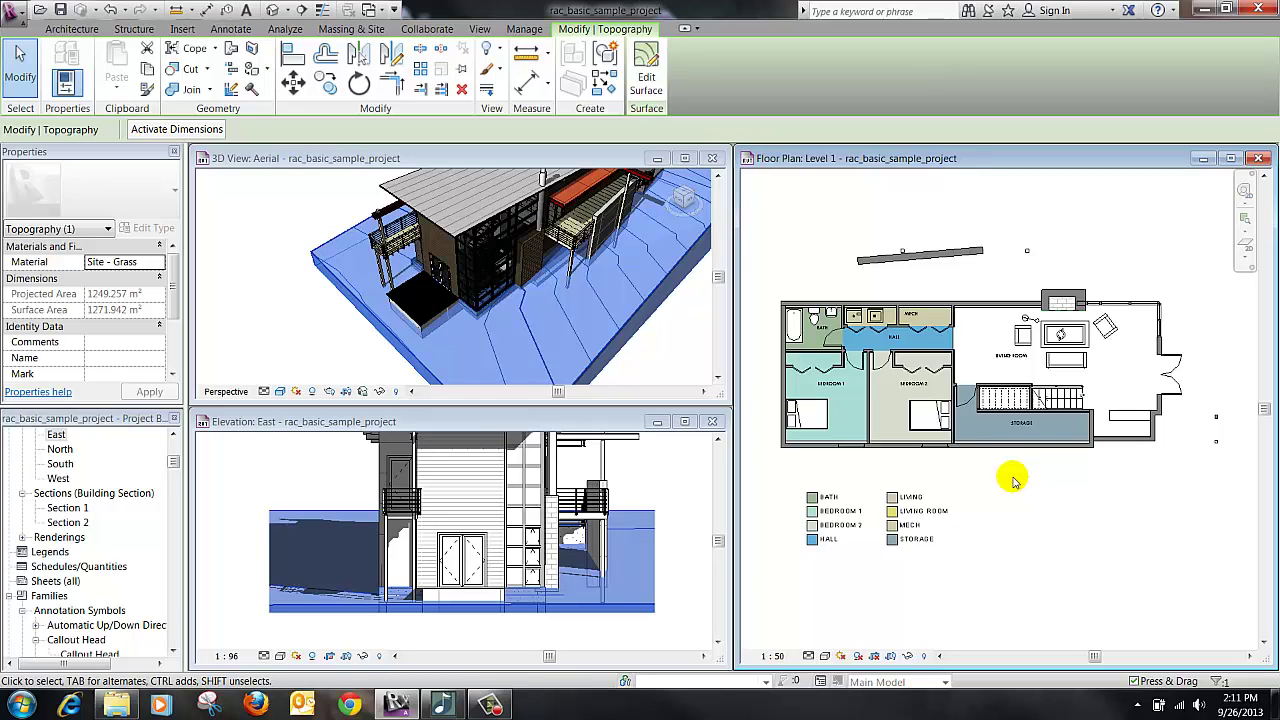
left_click(1068, 520)
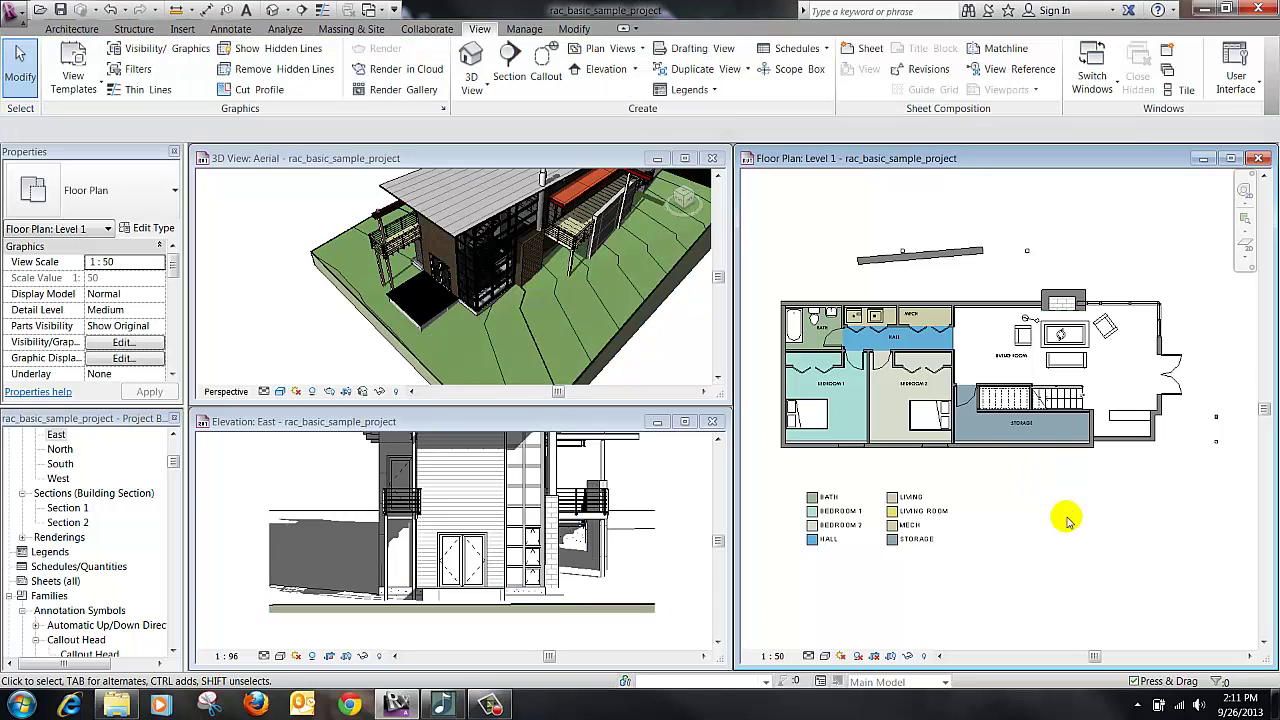
Set the dimension locating the living room's exterior double glass door to 4000 in the Level 1 plan.
left_click(1176, 357)
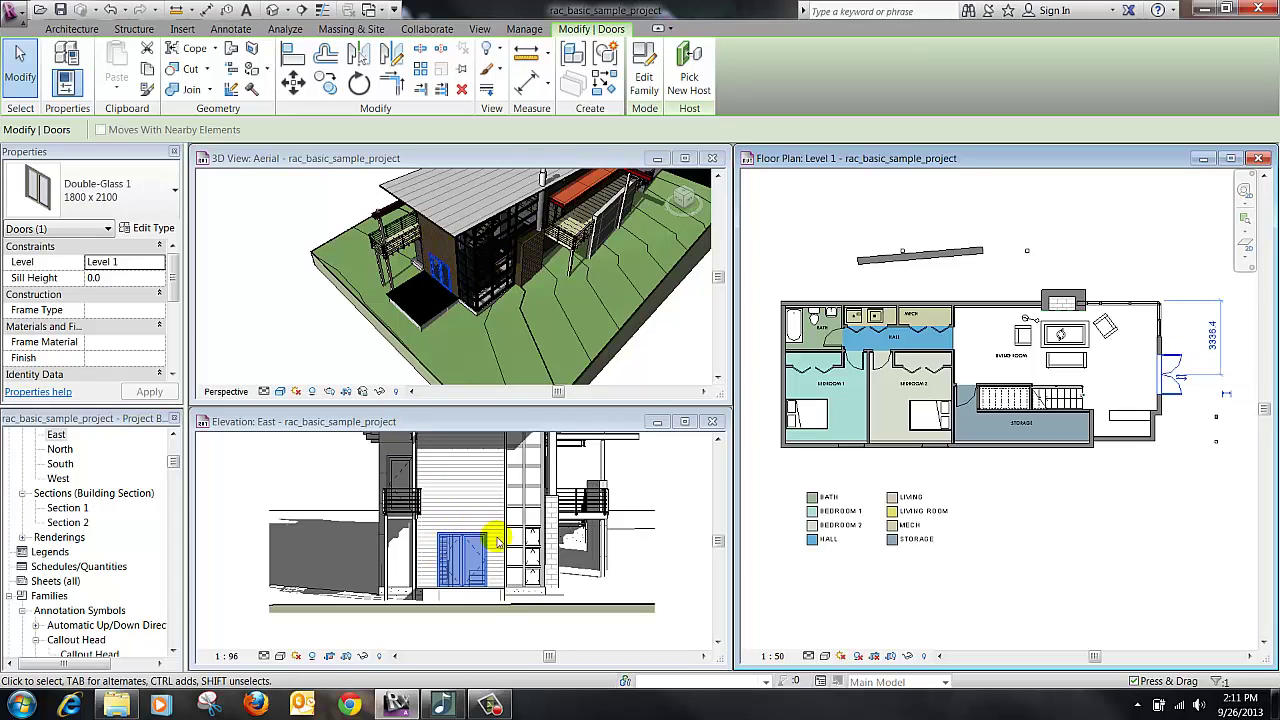
left_click(1214, 340)
left_click(1219, 343)
type("4000")
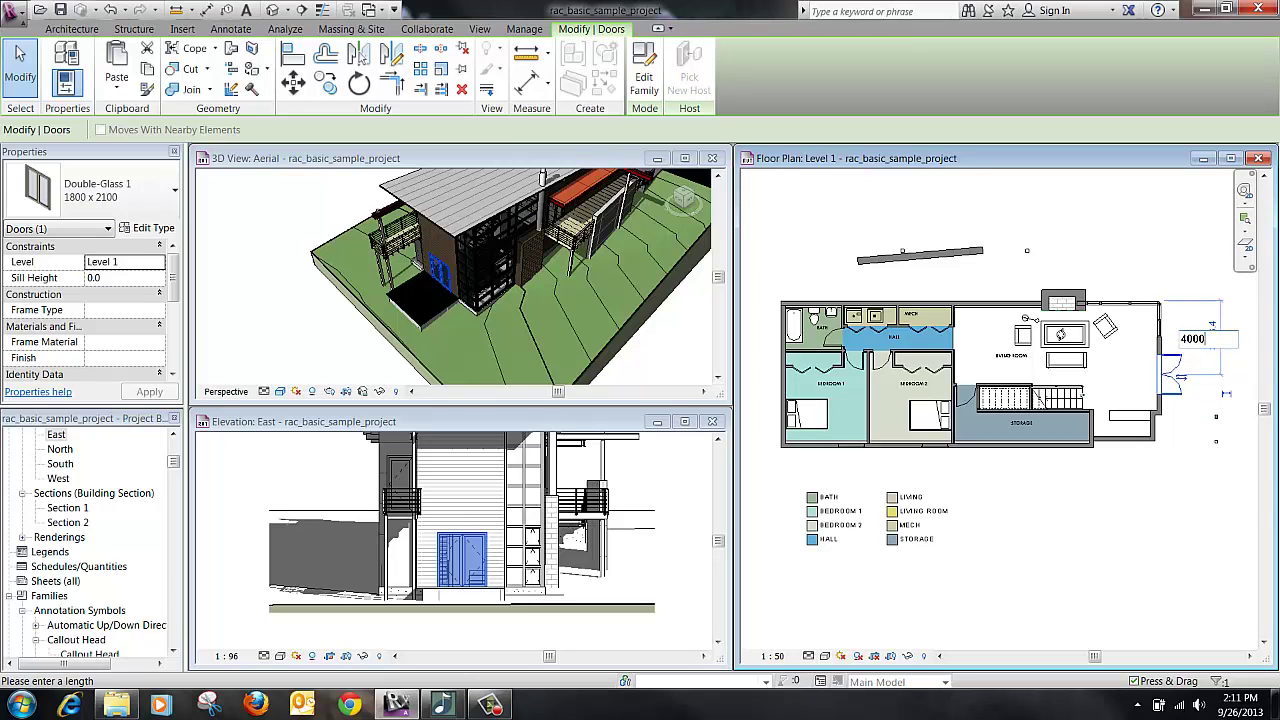
key("Return")
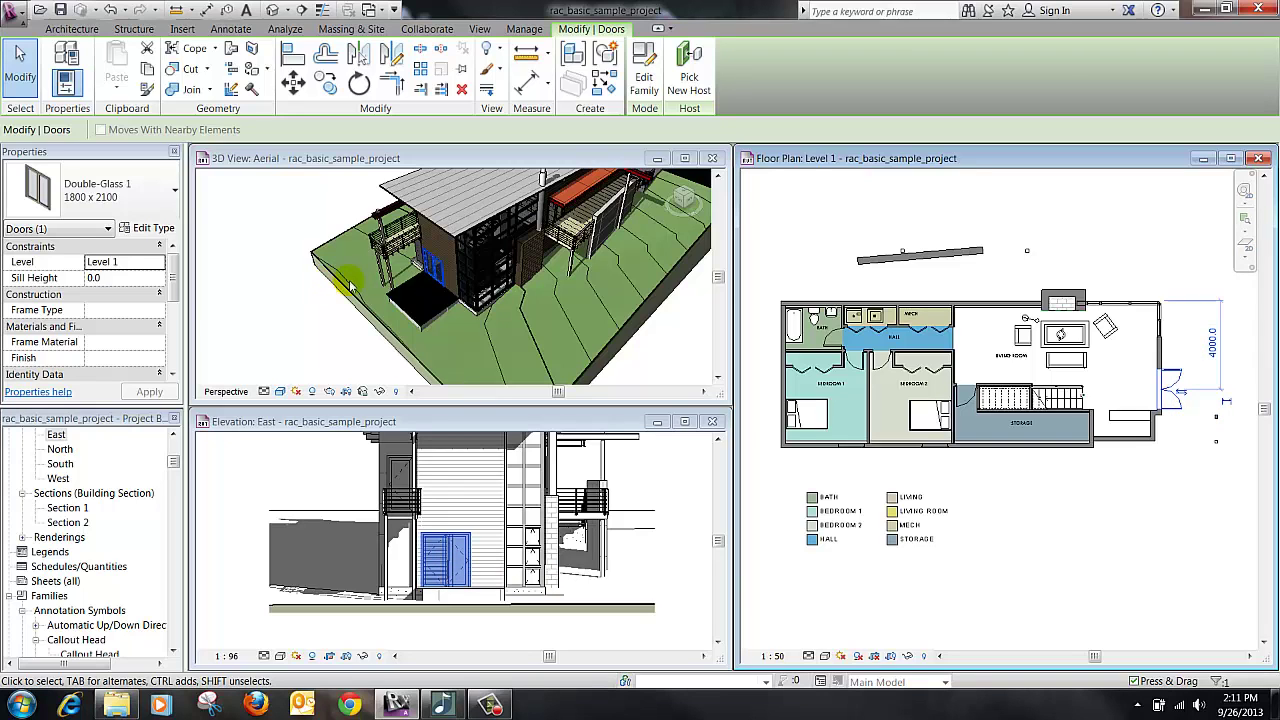
Change the living room's exterior double glass door to the Single-Flush 800 x 2100 type.
middle_click_drag(350, 280, 230, 315, "shift")
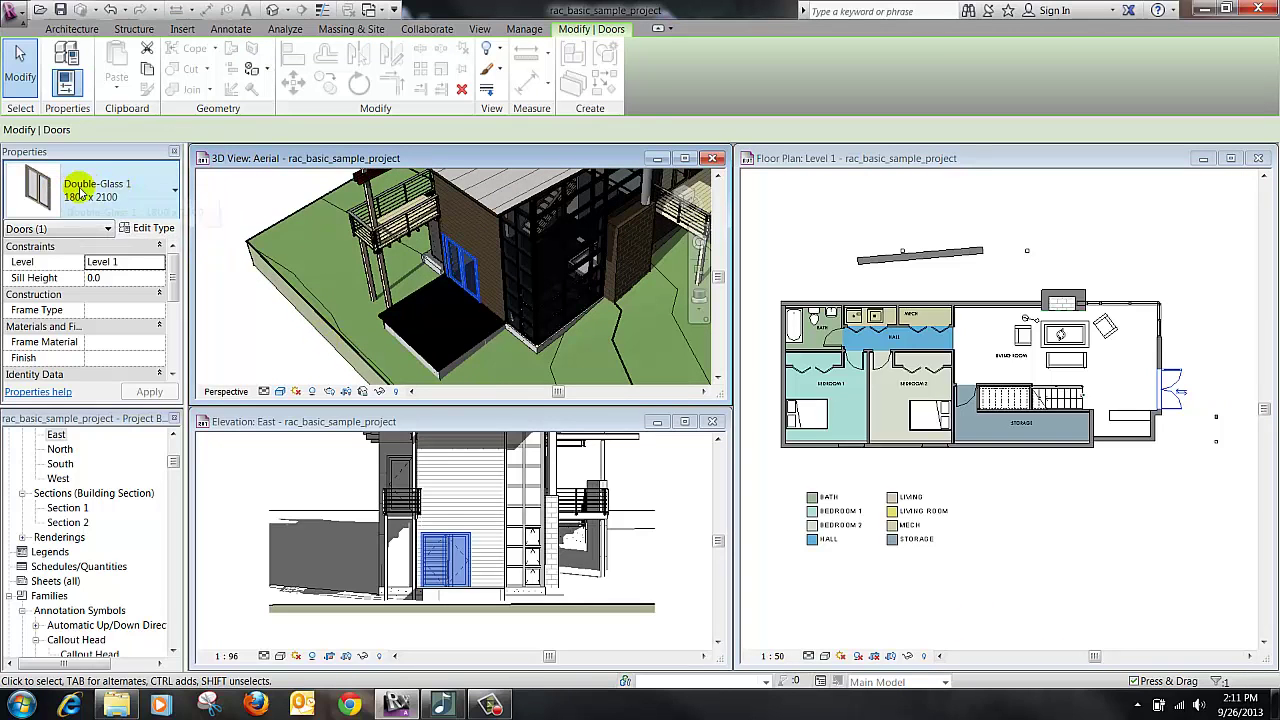
left_click(160, 190)
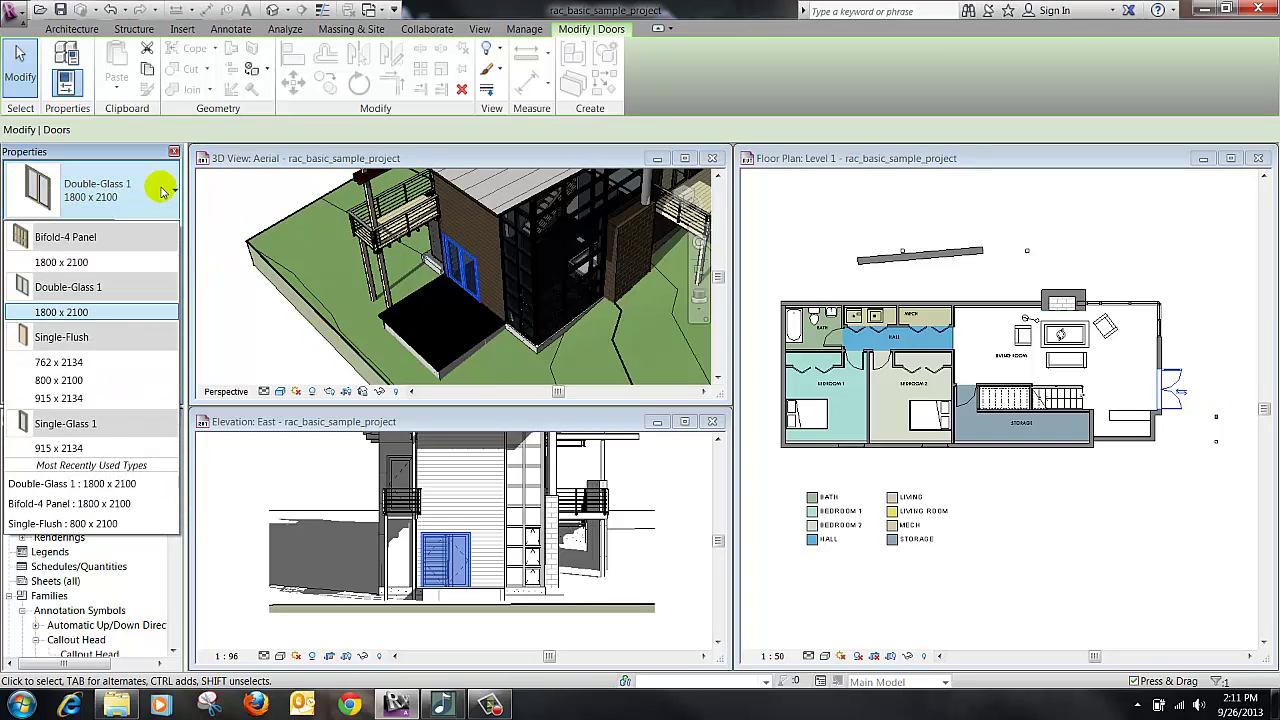
left_click(42, 380)
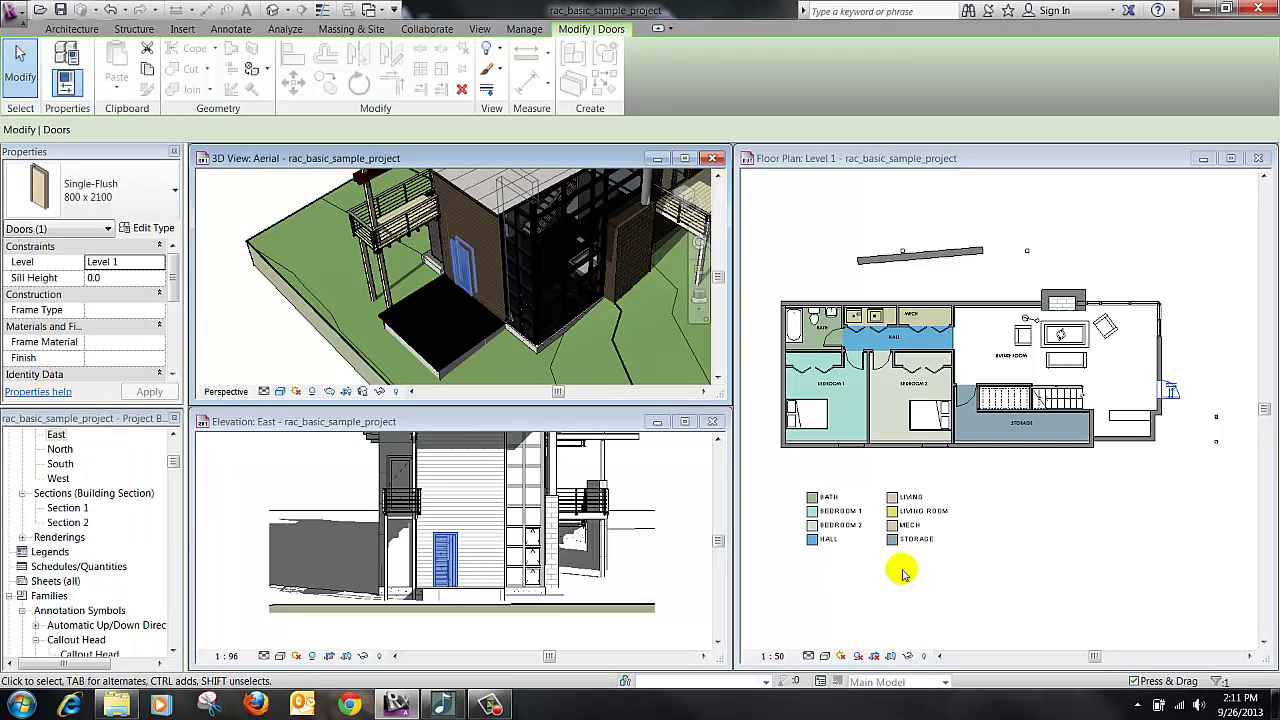
left_click(1030, 563)
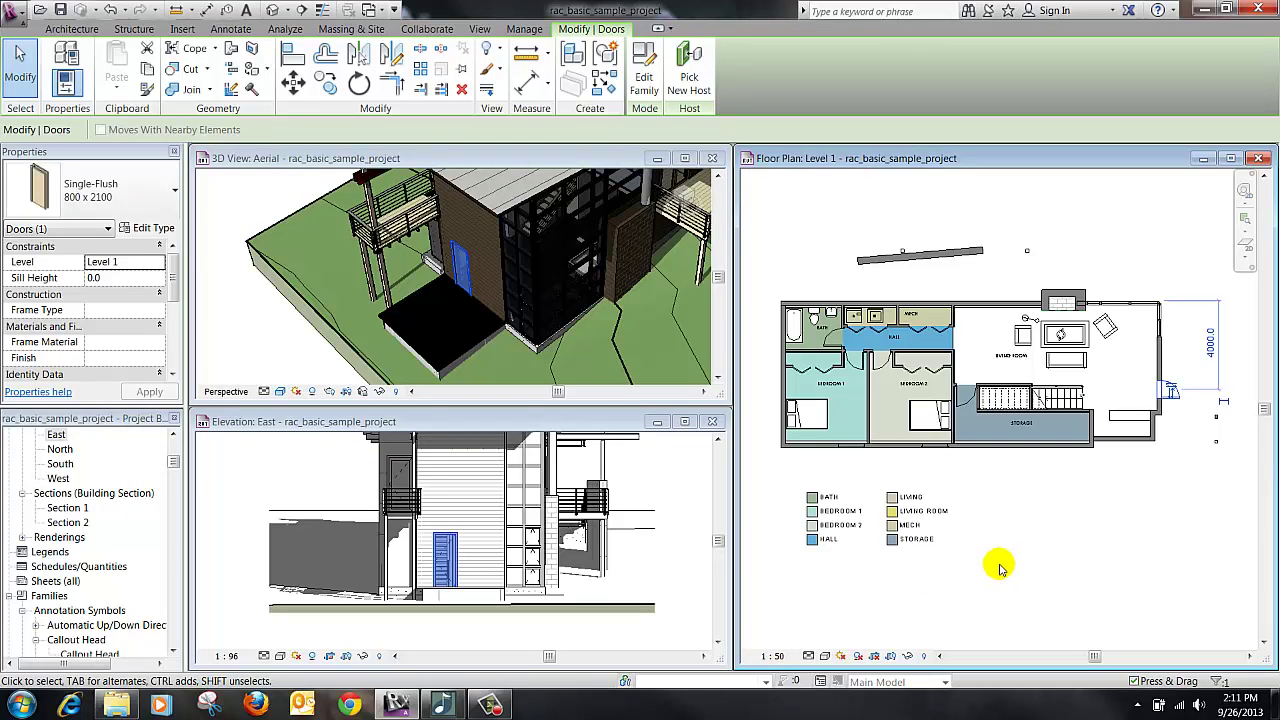
left_click(1000, 566)
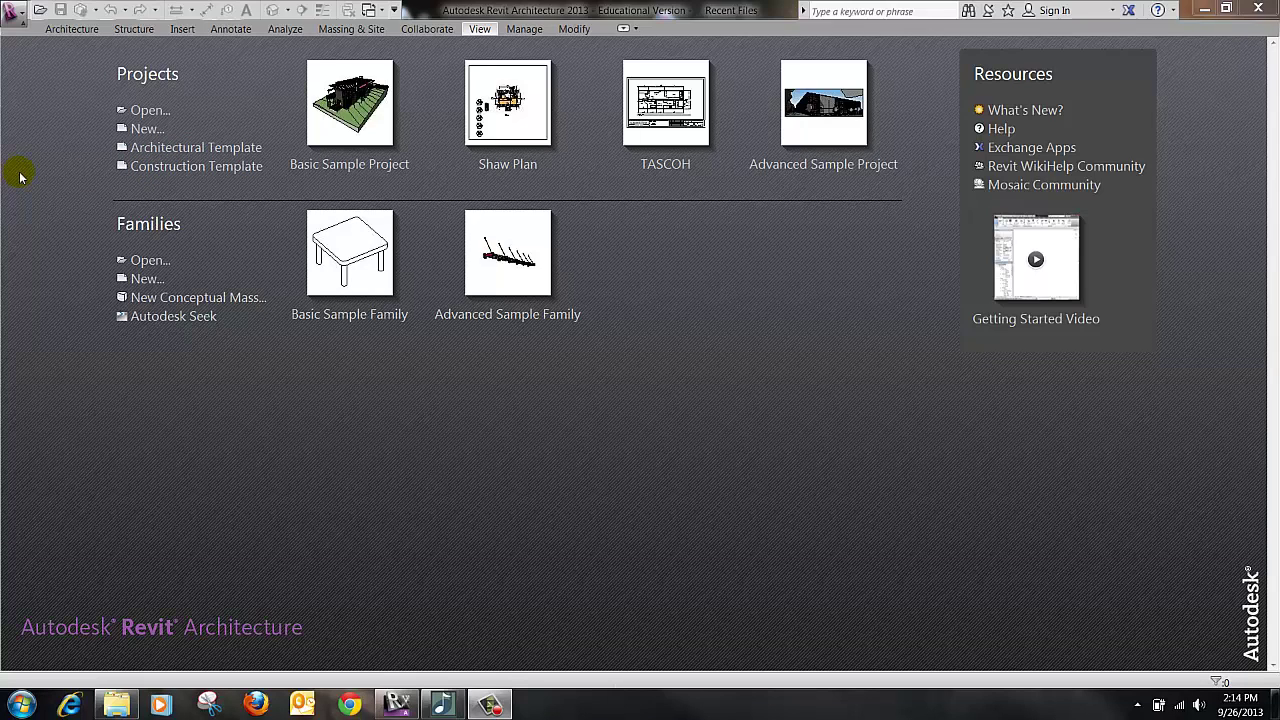
Create a new project with the template file set to <None> and the Imperial system of measurement.
left_click(147, 130)
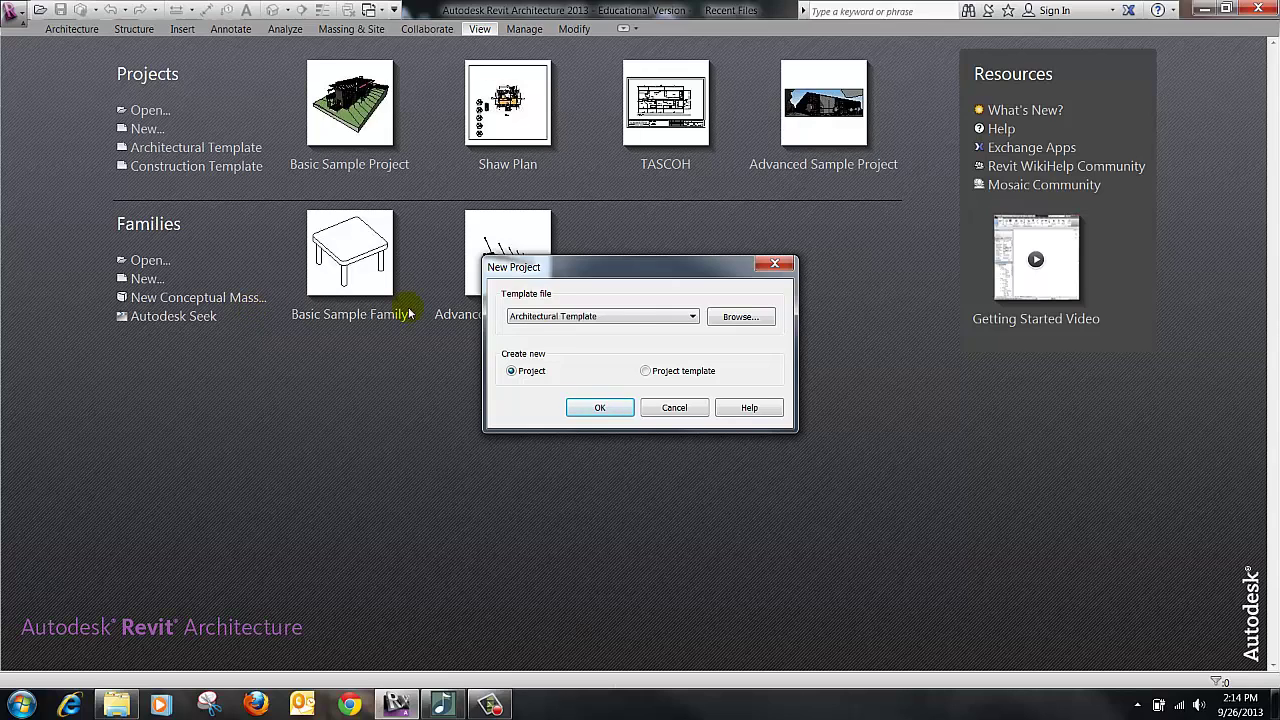
left_click(677, 316)
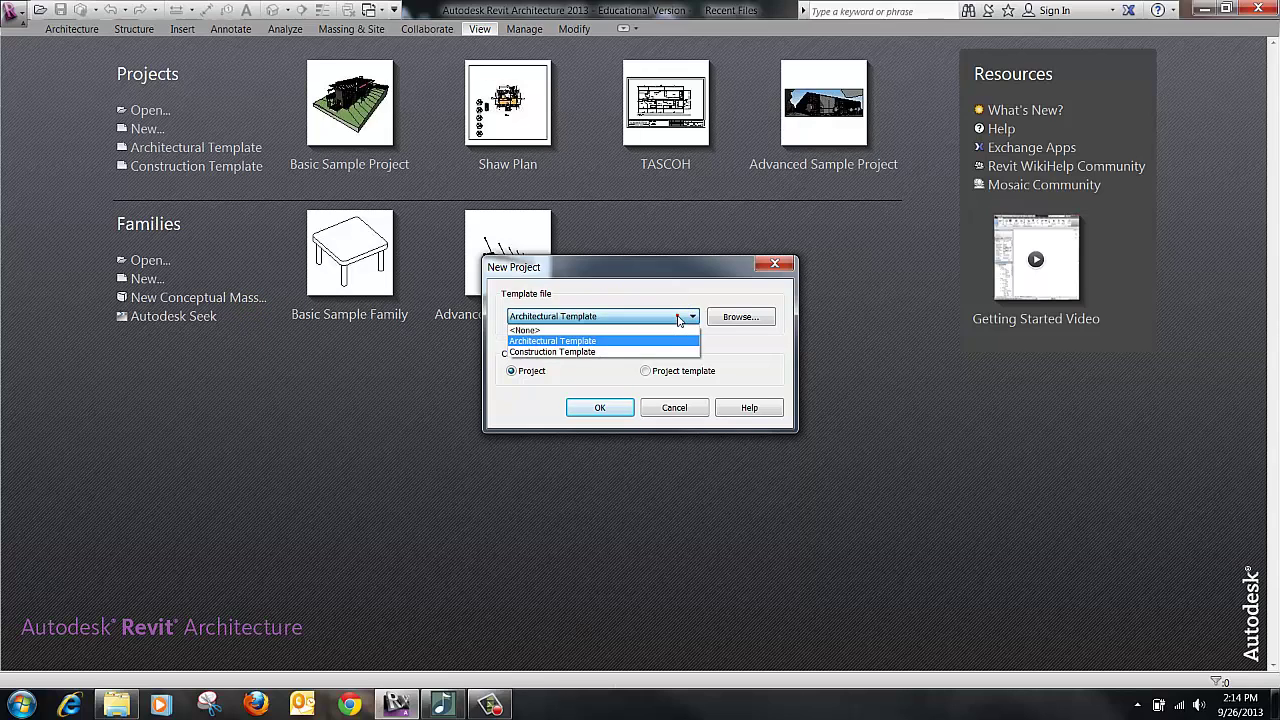
left_click(523, 331)
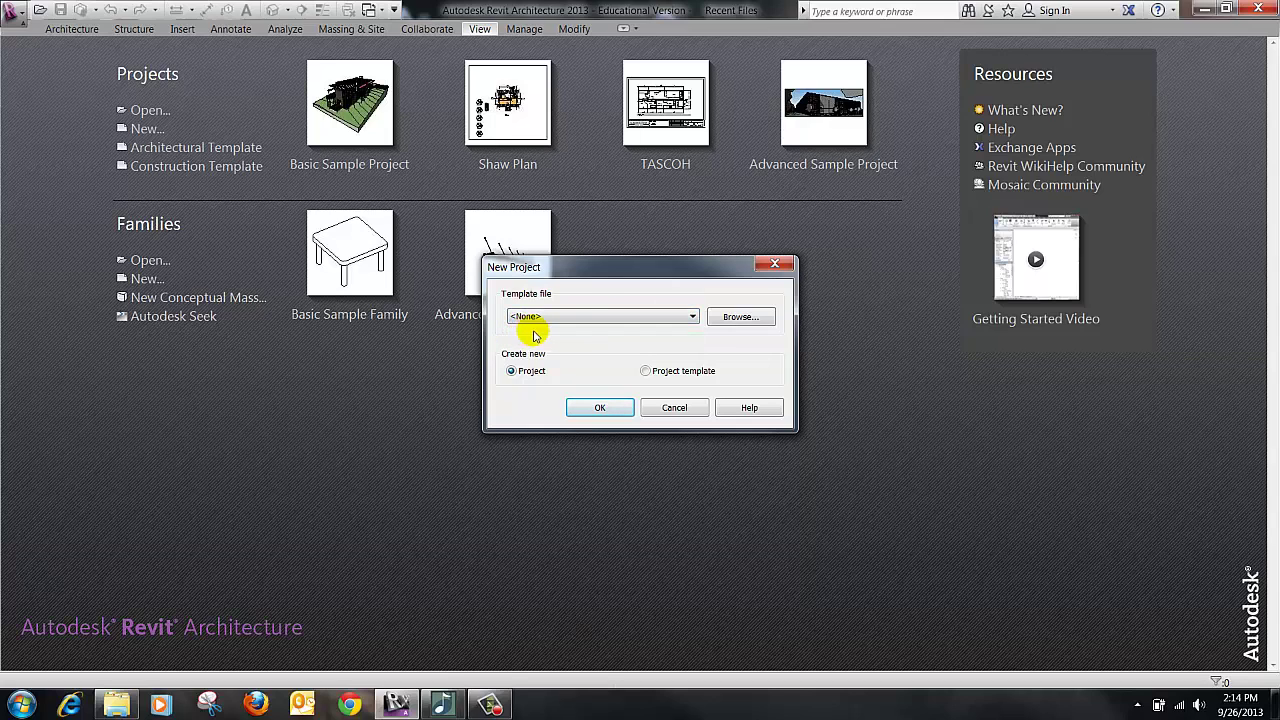
left_click(601, 408)
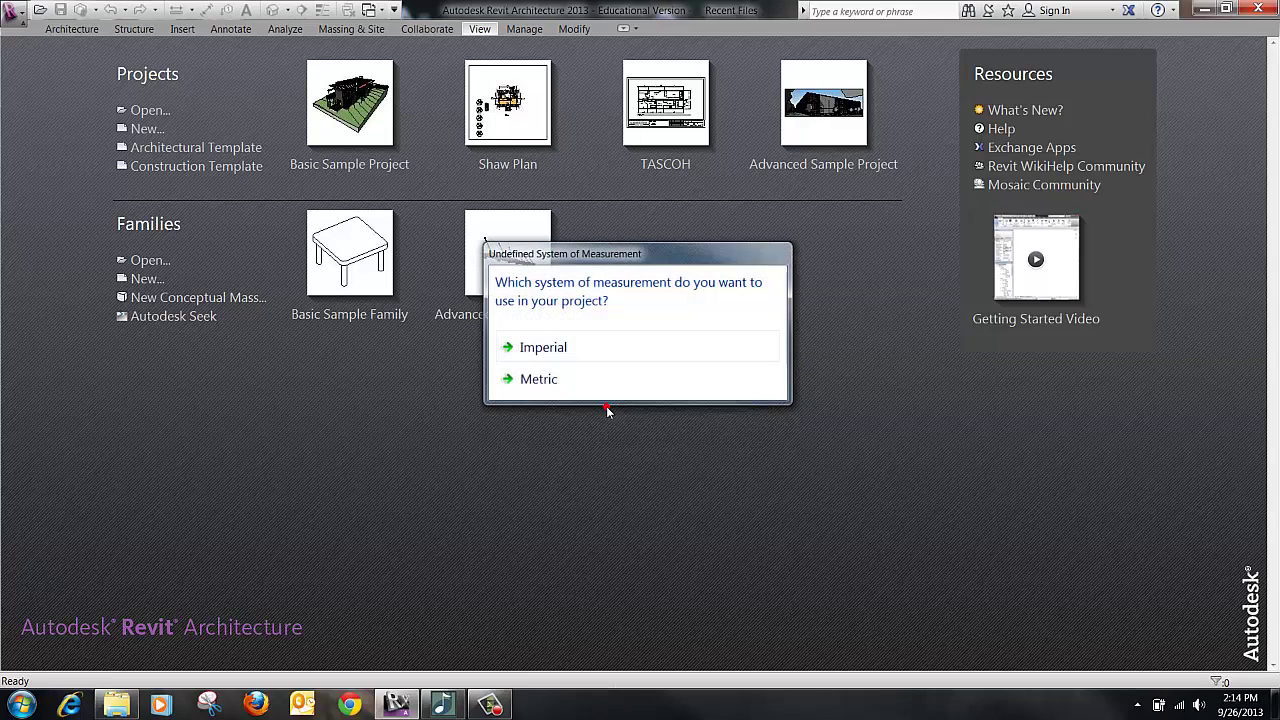
left_click(532, 349)
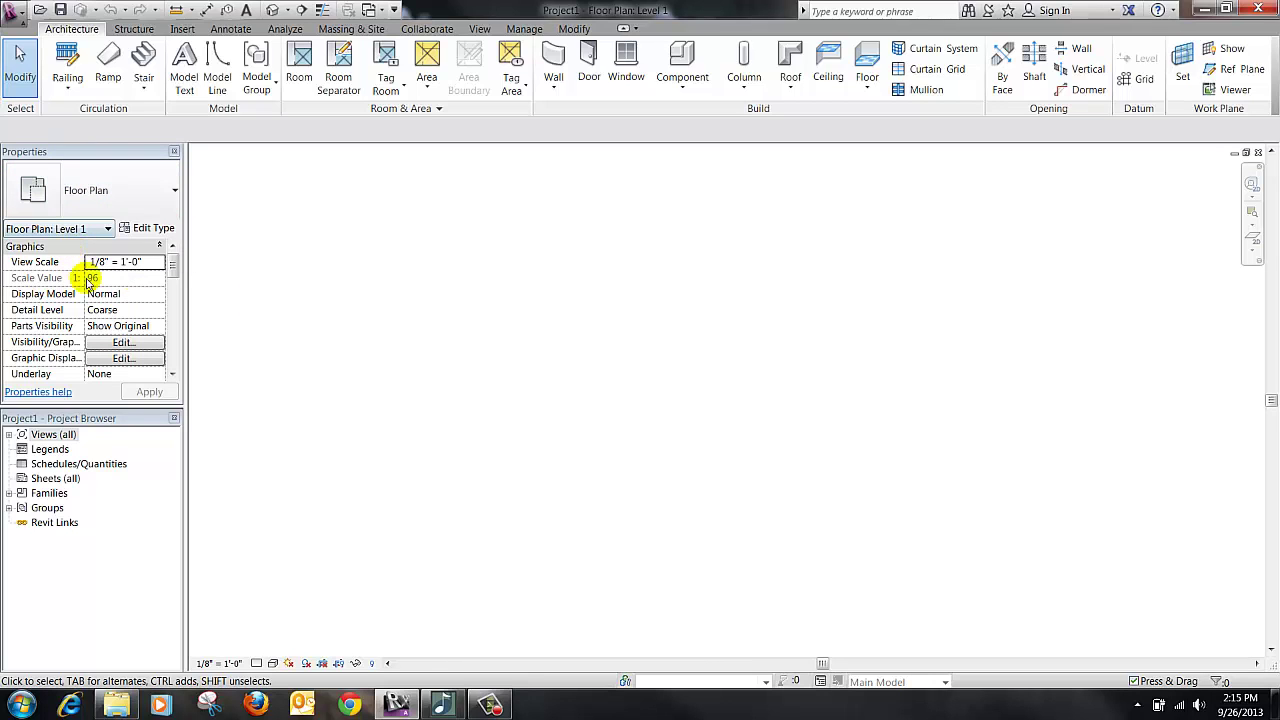
Expand the new project's views to list its floor plans and ceiling plans.
mouse_move(173, 265)
left_mouse_down()
mouse_move(172, 346)
mouse_move(175, 262)
left_mouse_up()
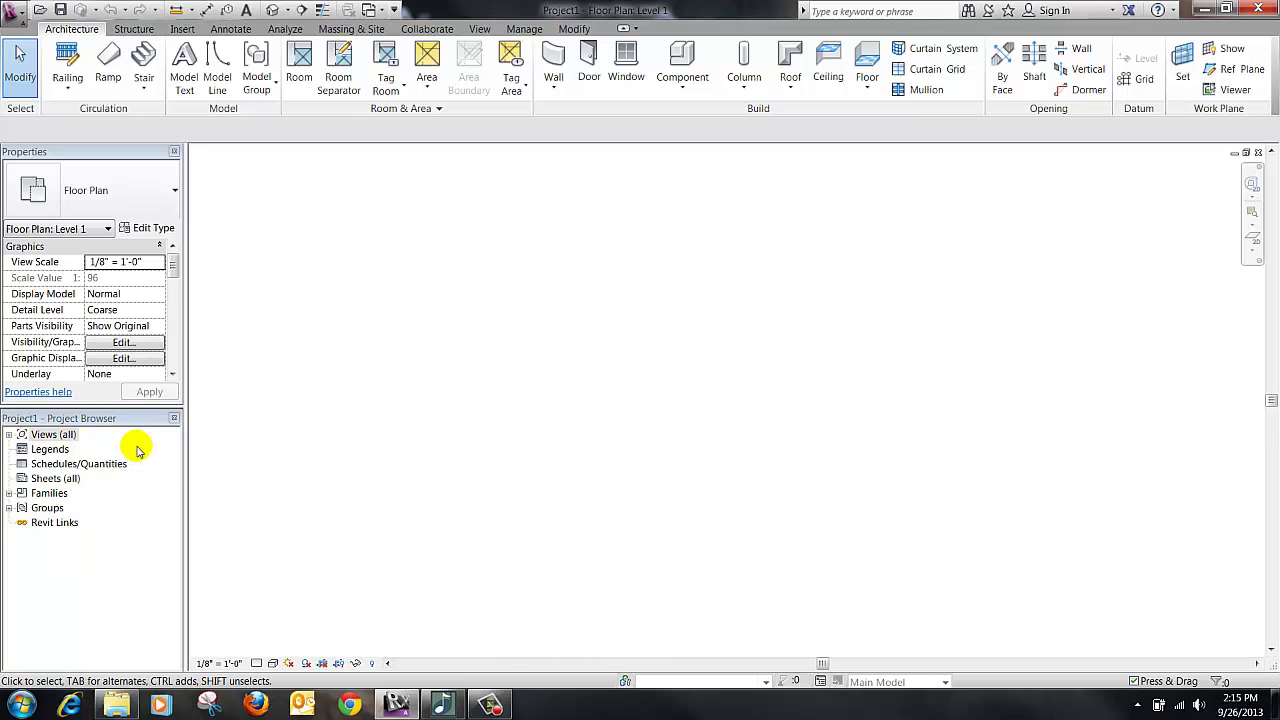
left_click(9, 437)
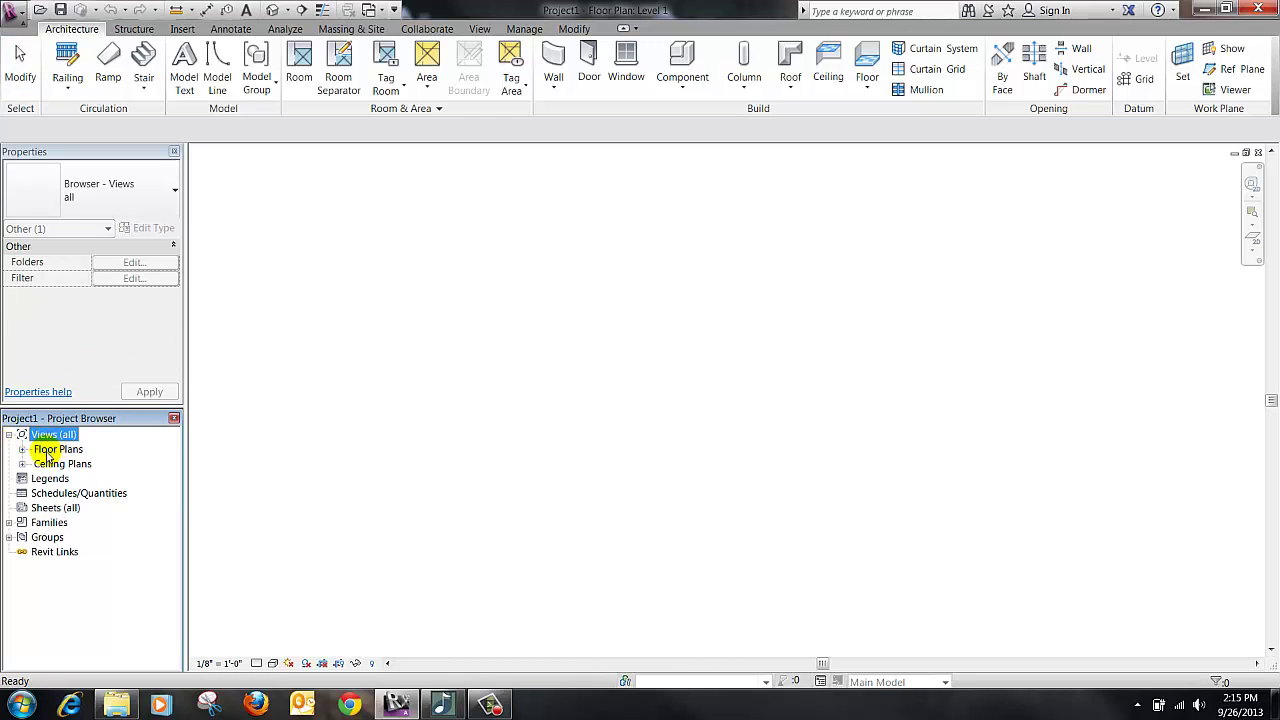
left_click(22, 449)
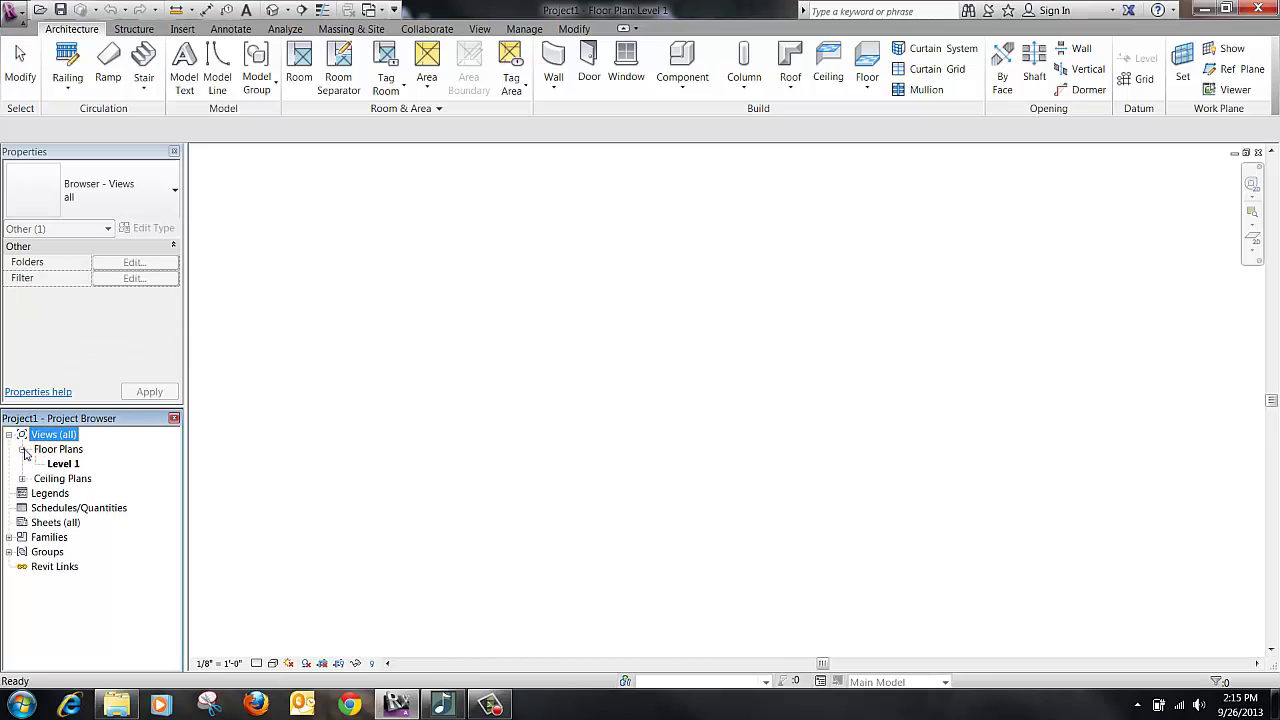
left_click(22, 479)
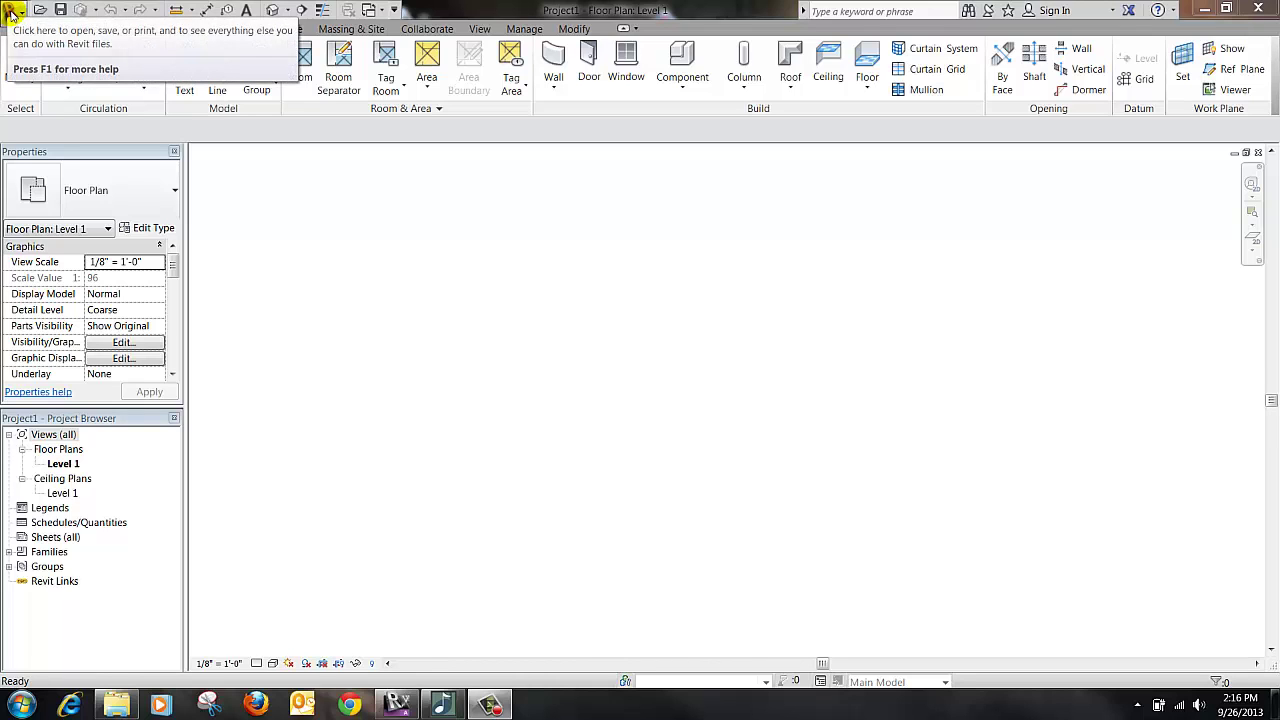
Look through the application's file commands for opening, exporting and printing.
left_click(10, 12)
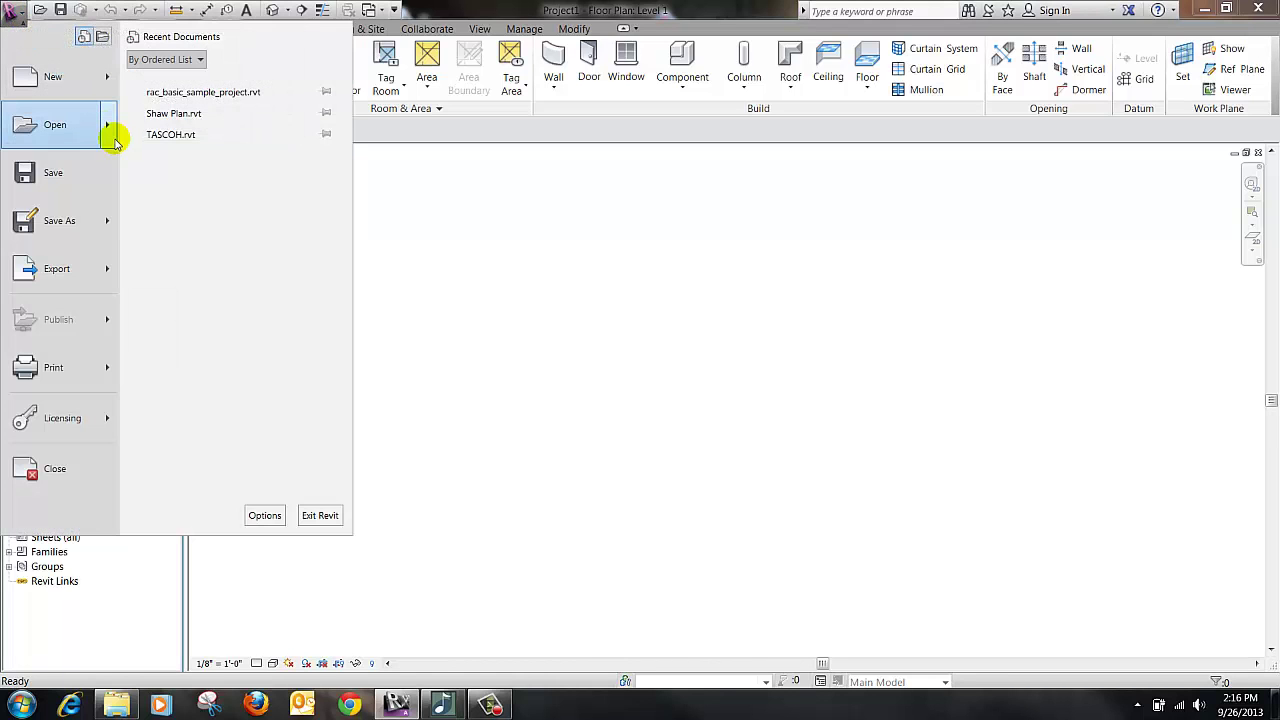
mouse_move(122, 127)
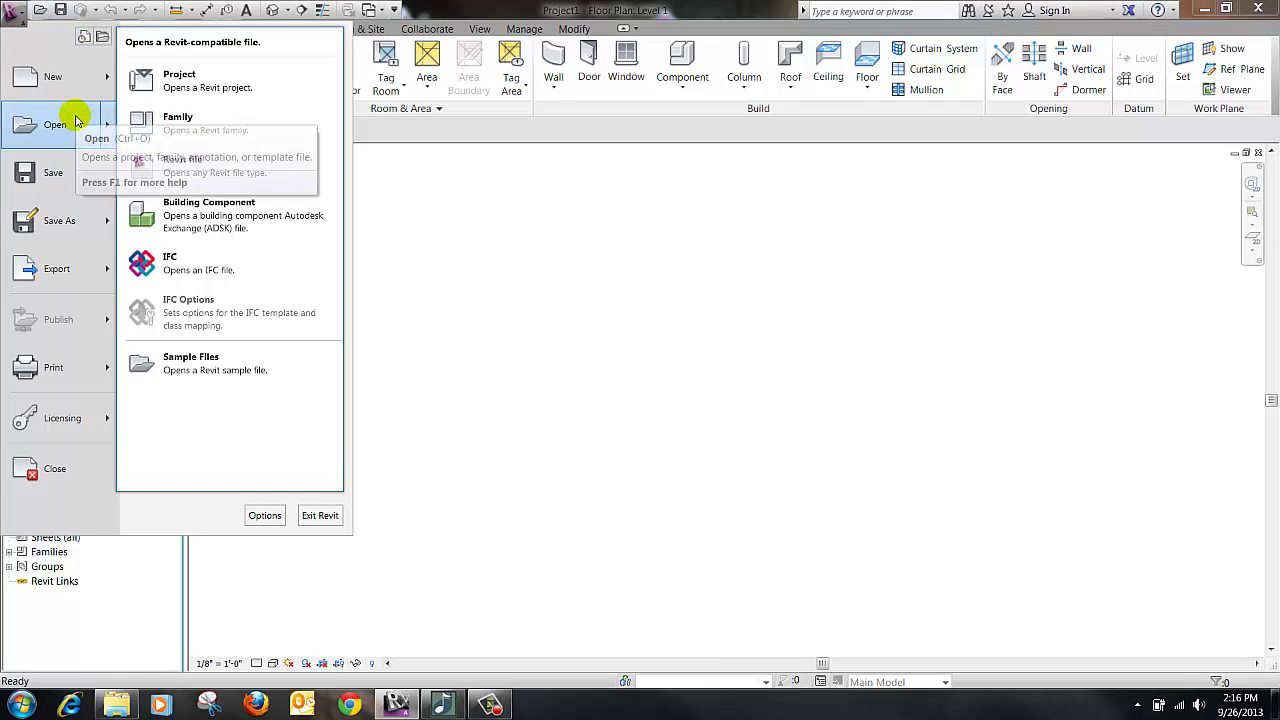
mouse_move(72, 268)
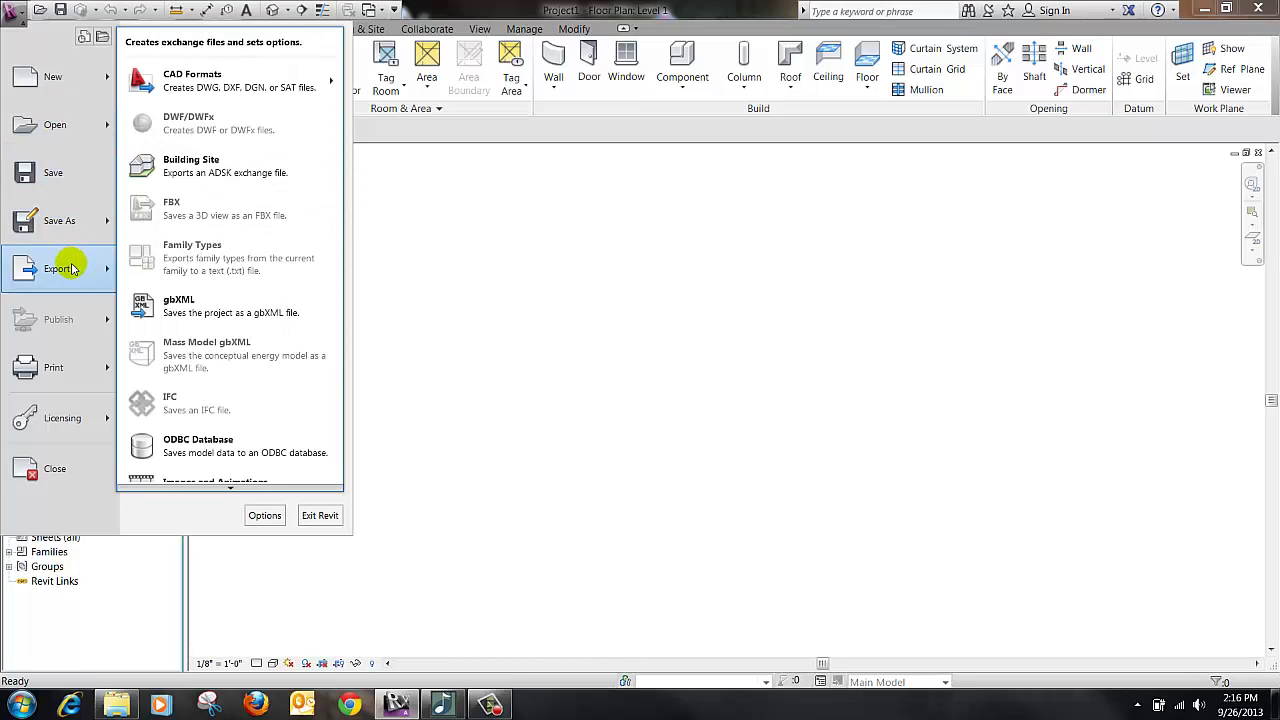
mouse_move(60, 375)
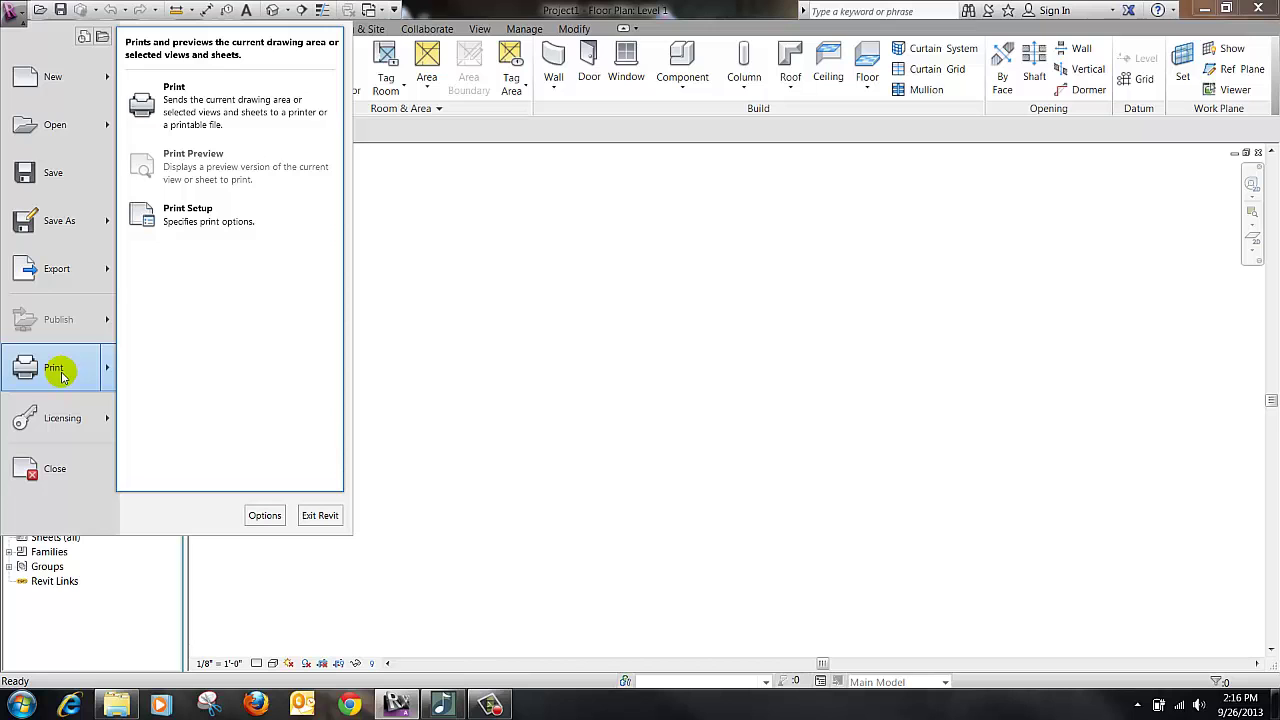
Review the general, user interface and file location options, and leave them without saving changes.
left_click(265, 515)
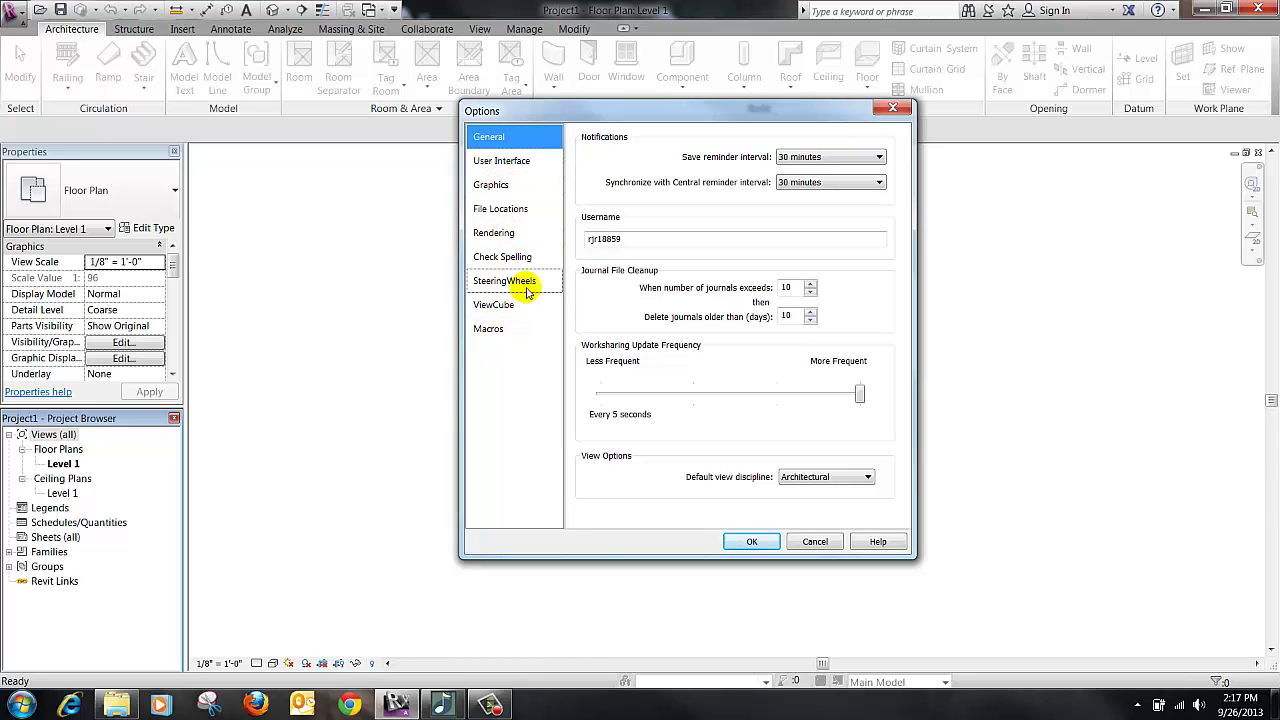
left_click(505, 166)
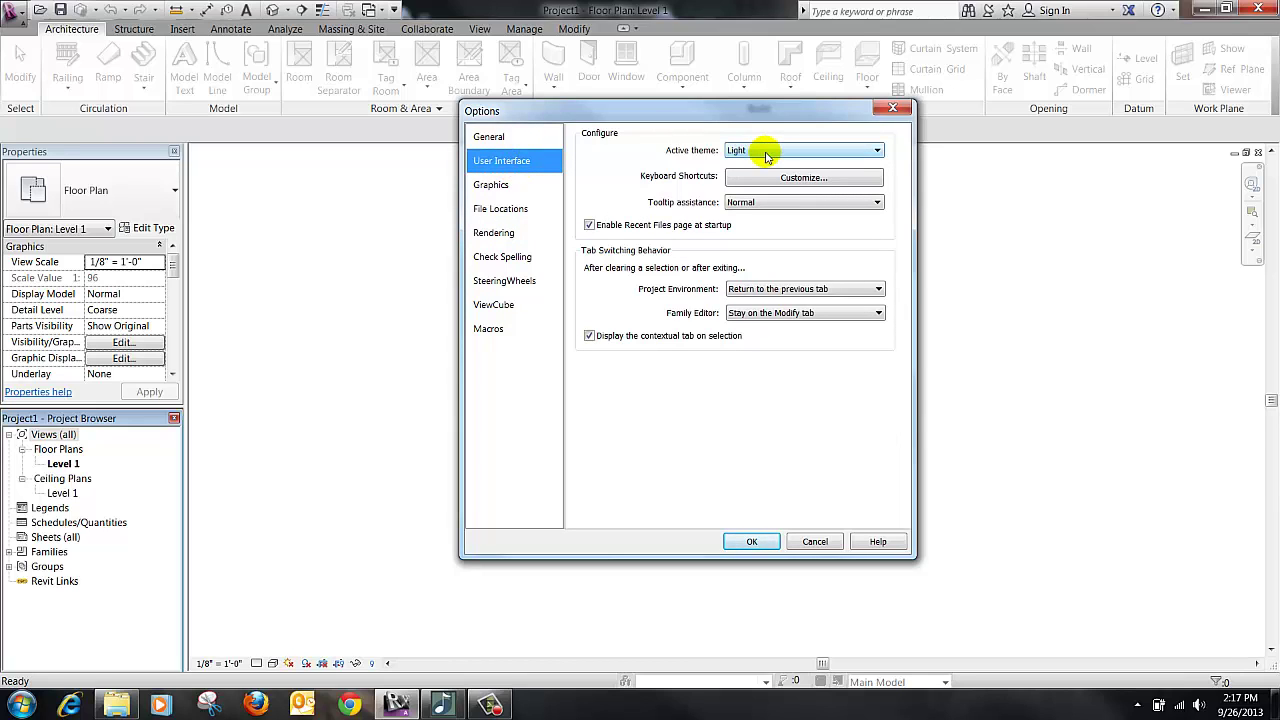
left_click(500, 212)
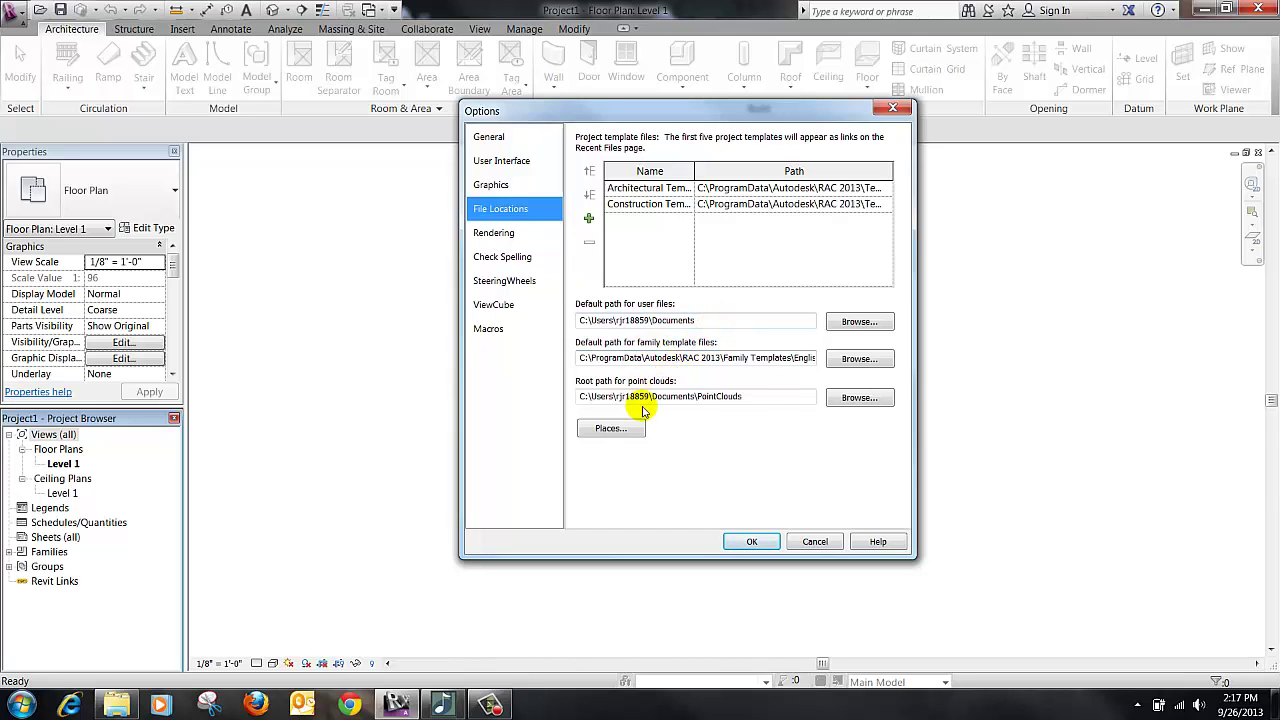
left_click(816, 542)
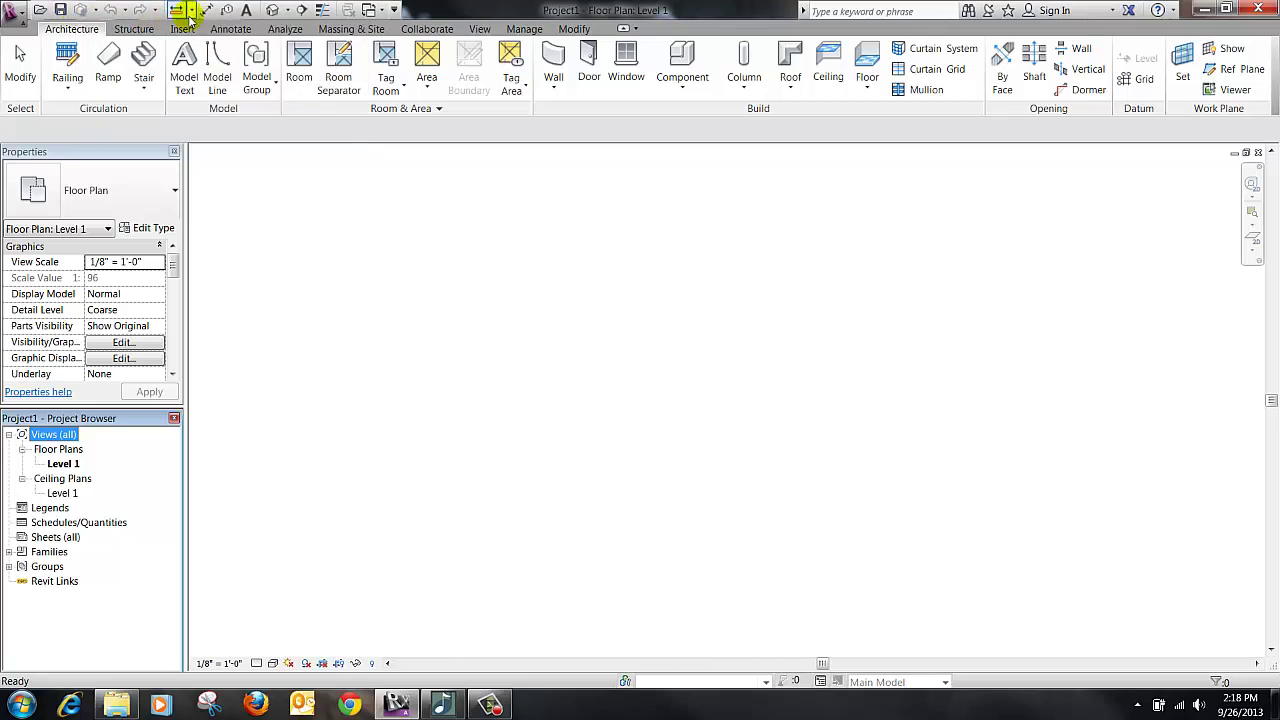
Look over the commands that can be shown on the Quick Access Toolbar.
left_click(396, 11)
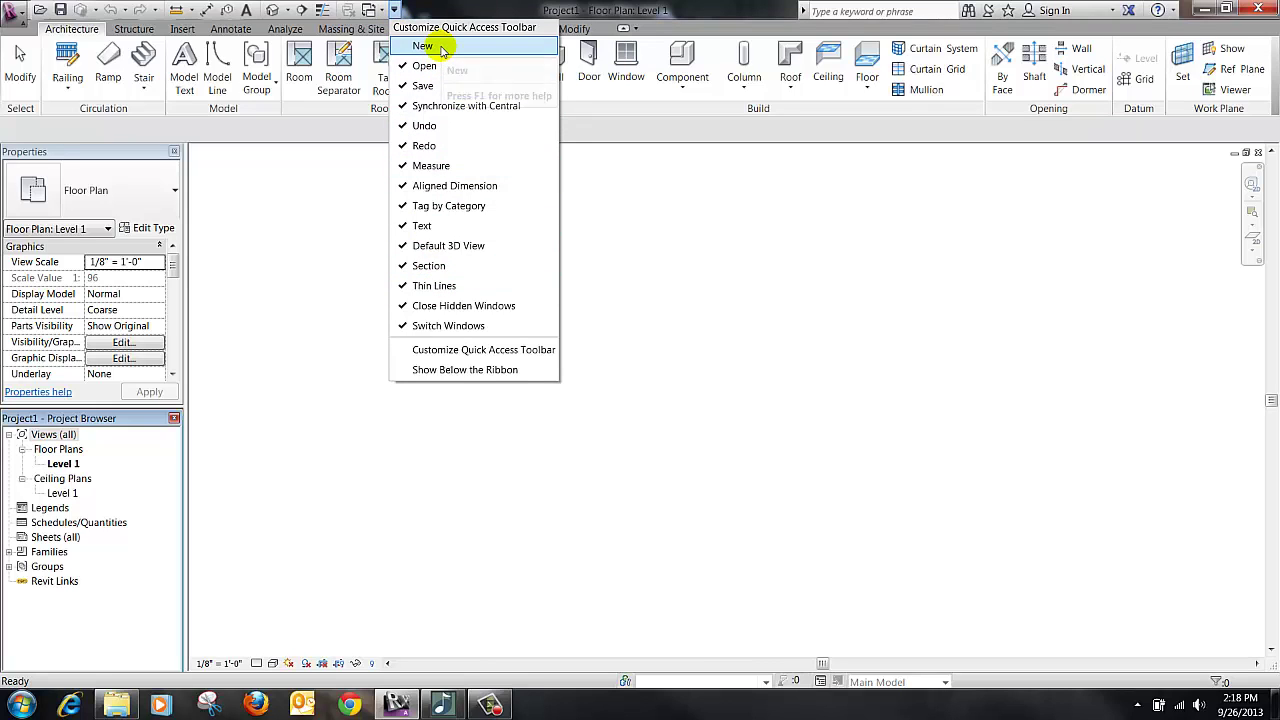
left_click(433, 5)
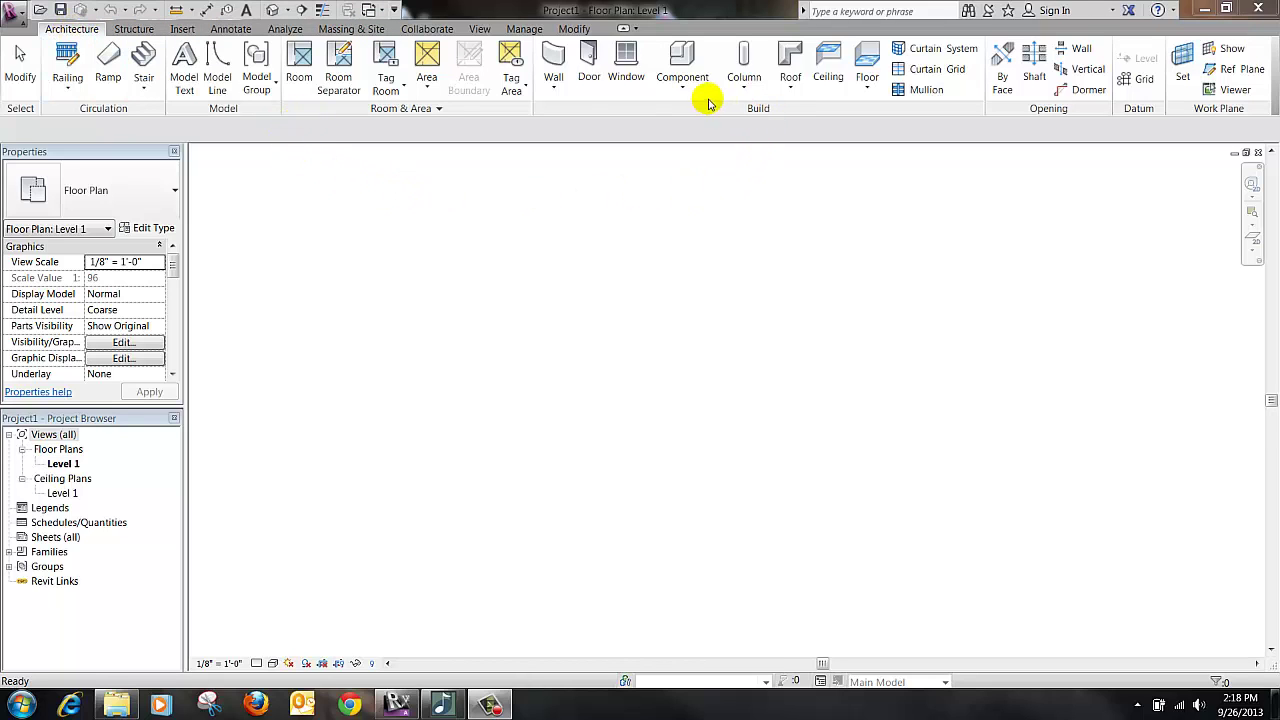
Look over the architectural building tools, including the kinds of wall that can be created.
left_click(593, 80)
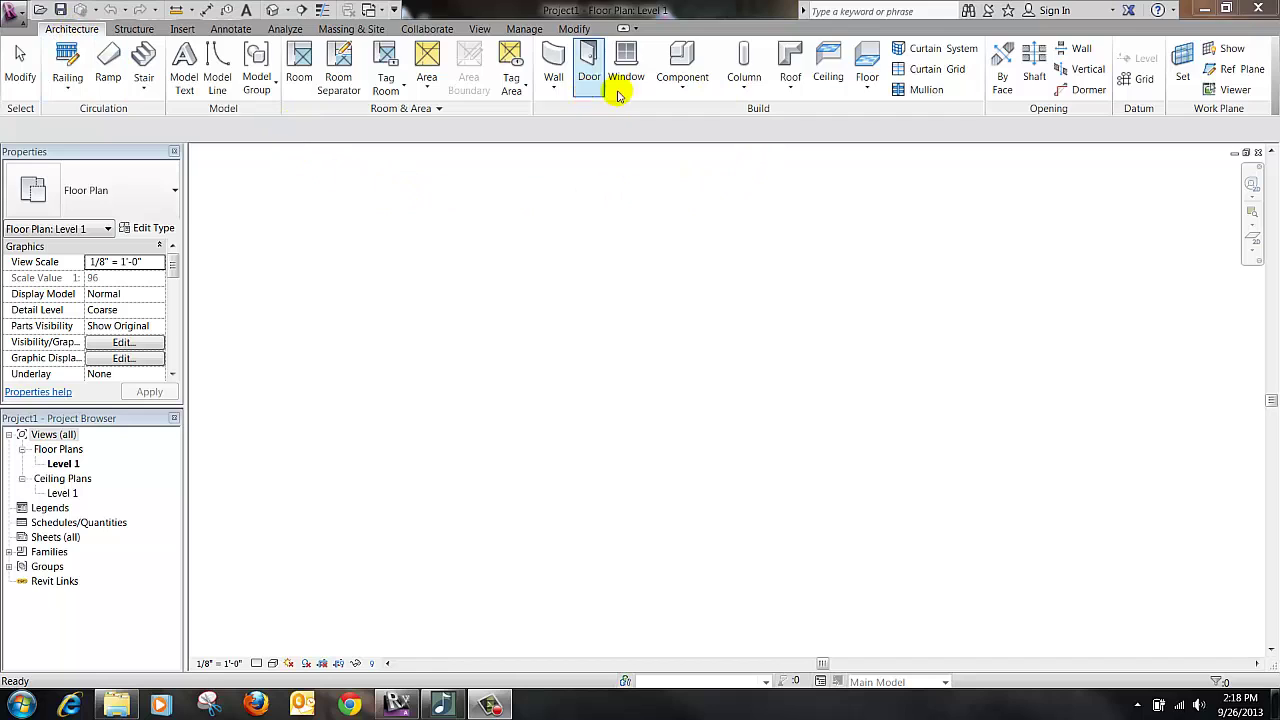
left_click(557, 86)
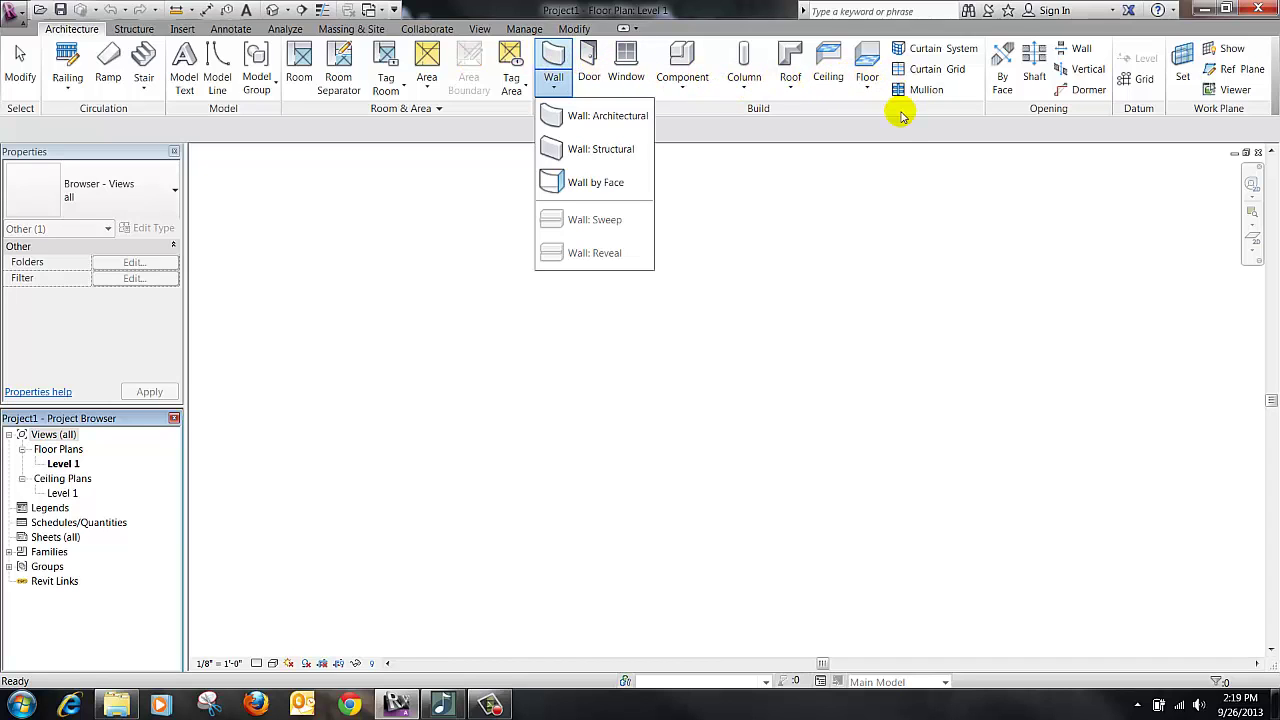
left_click(870, 214)
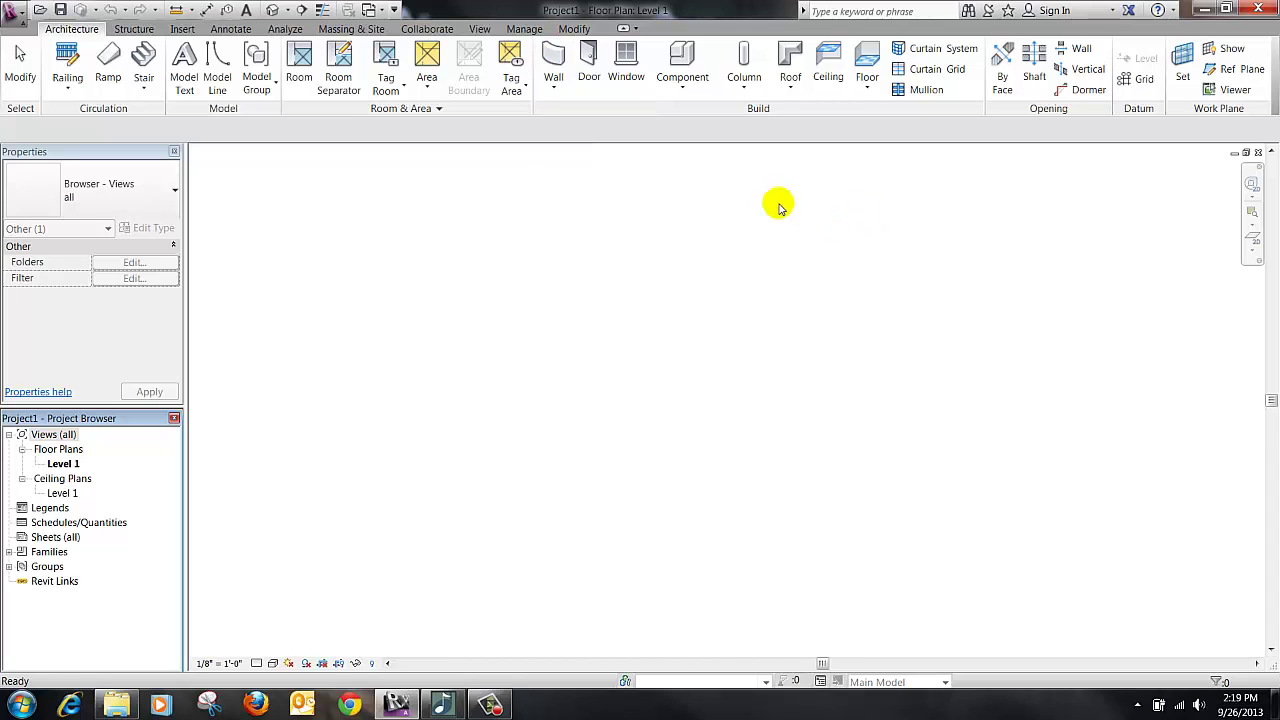
Look over the structural tools, the linking and import tools, and the annotation tools.
left_click(134, 30)
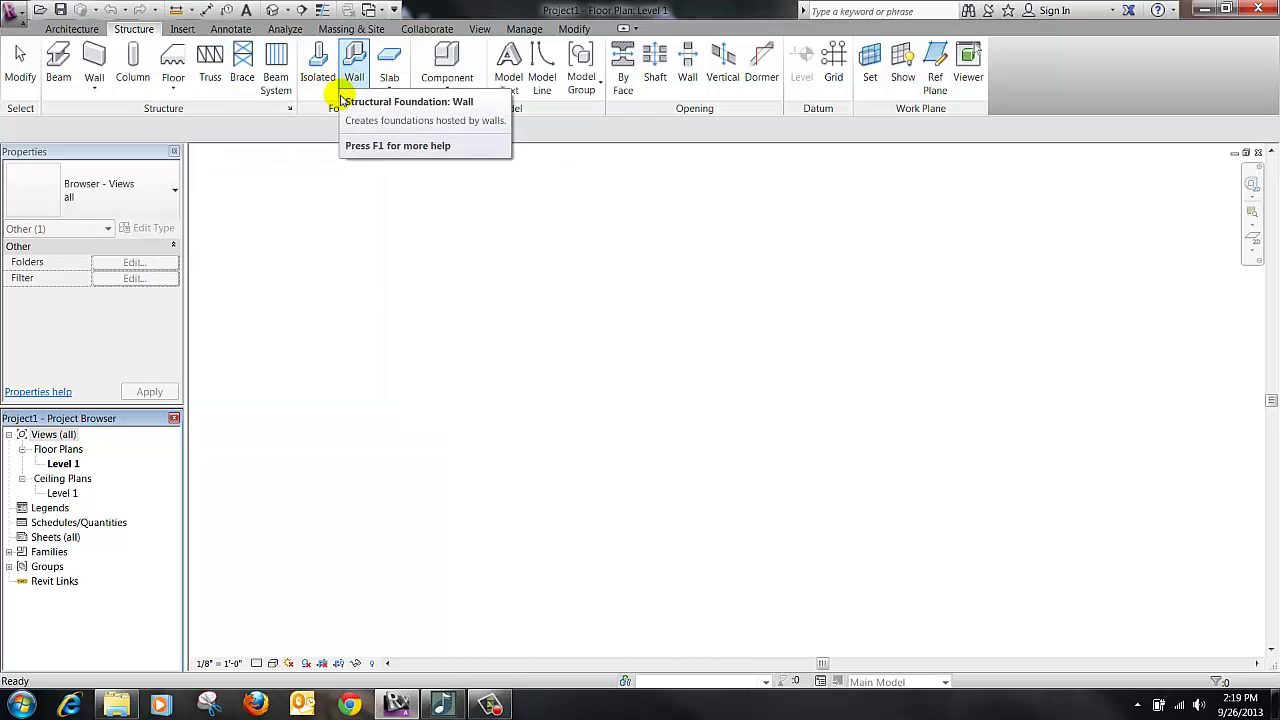
left_click(184, 30)
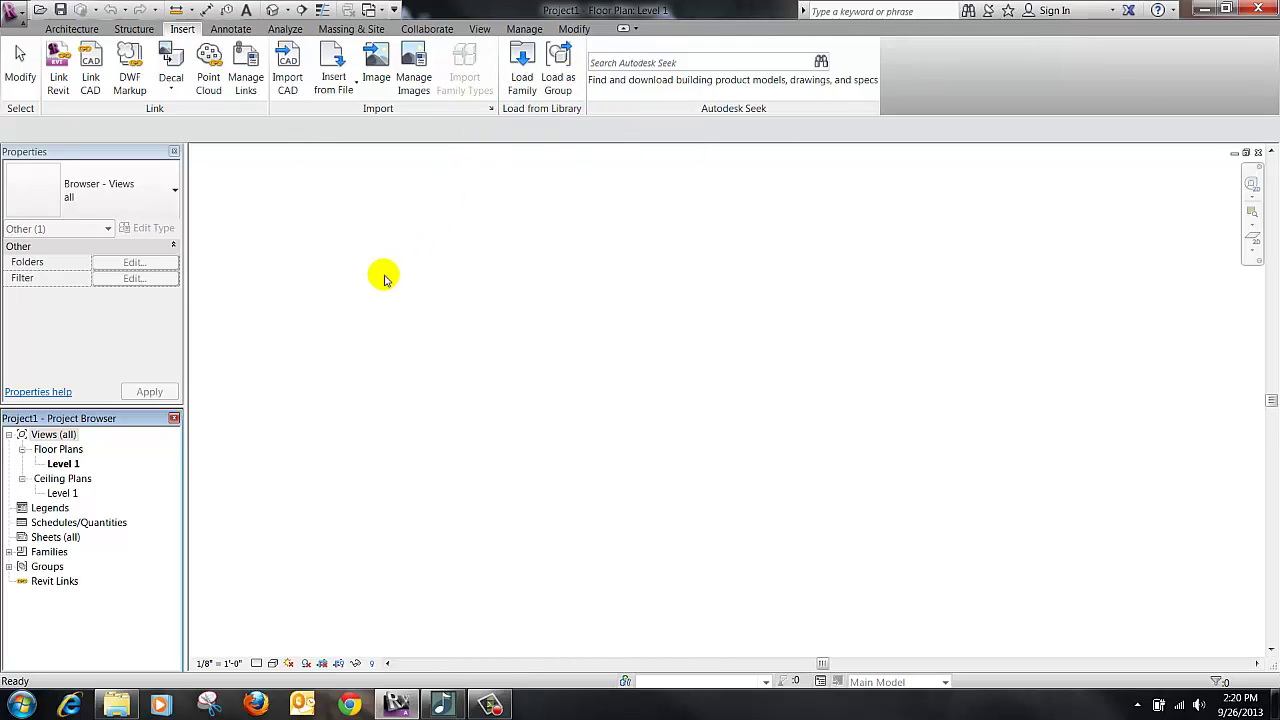
left_click(230, 29)
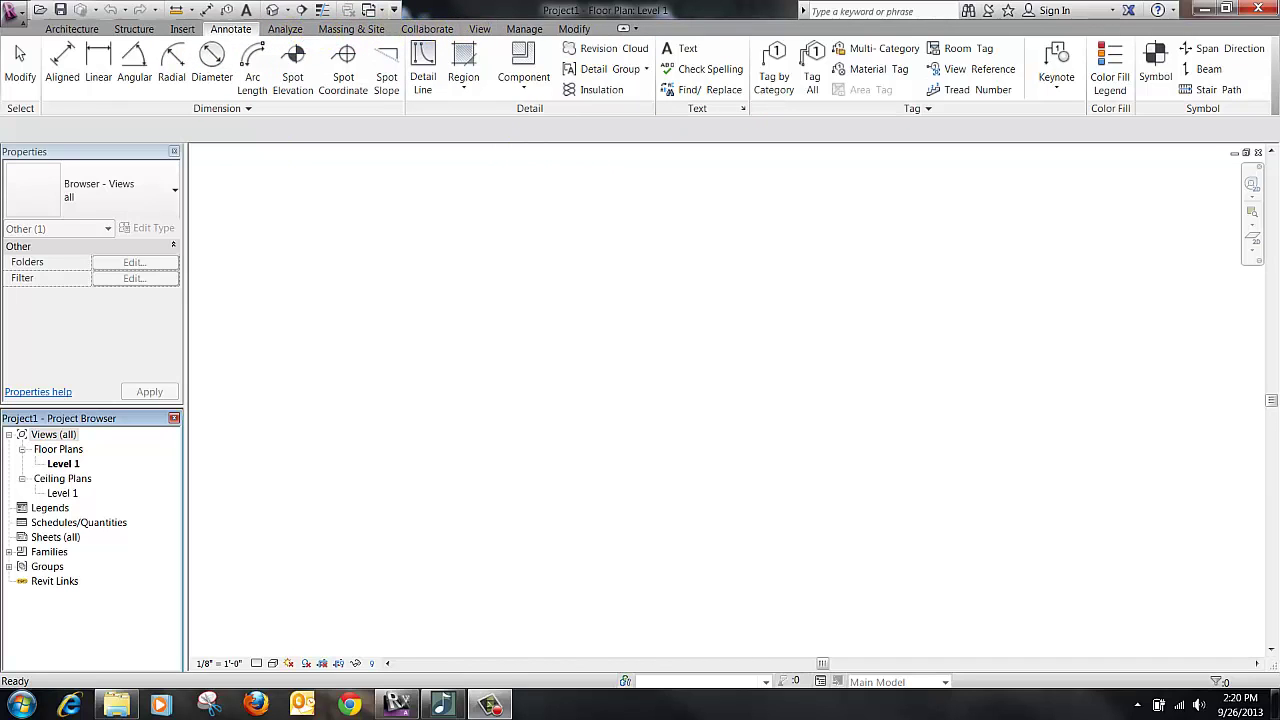
left_click(486, 319)
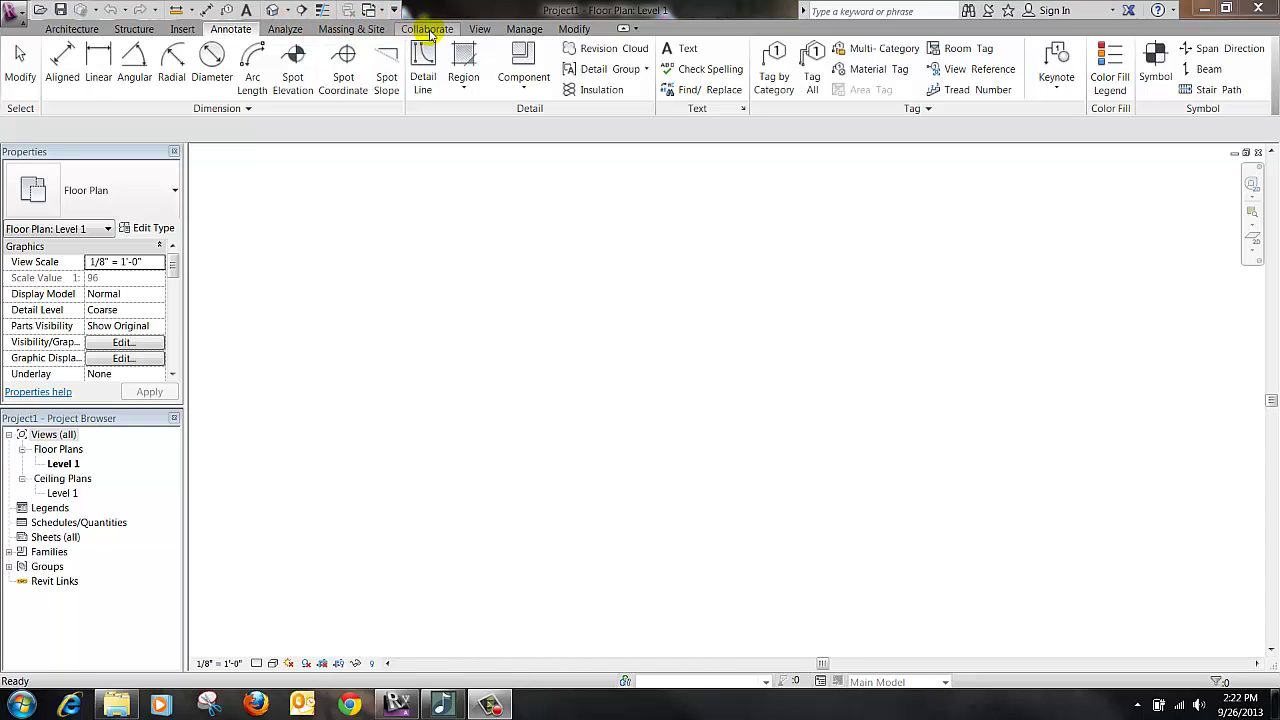
Review the keyboard shortcut assignments and the interface elements that can be shown or hidden, without changing any of them.
left_click(482, 31)
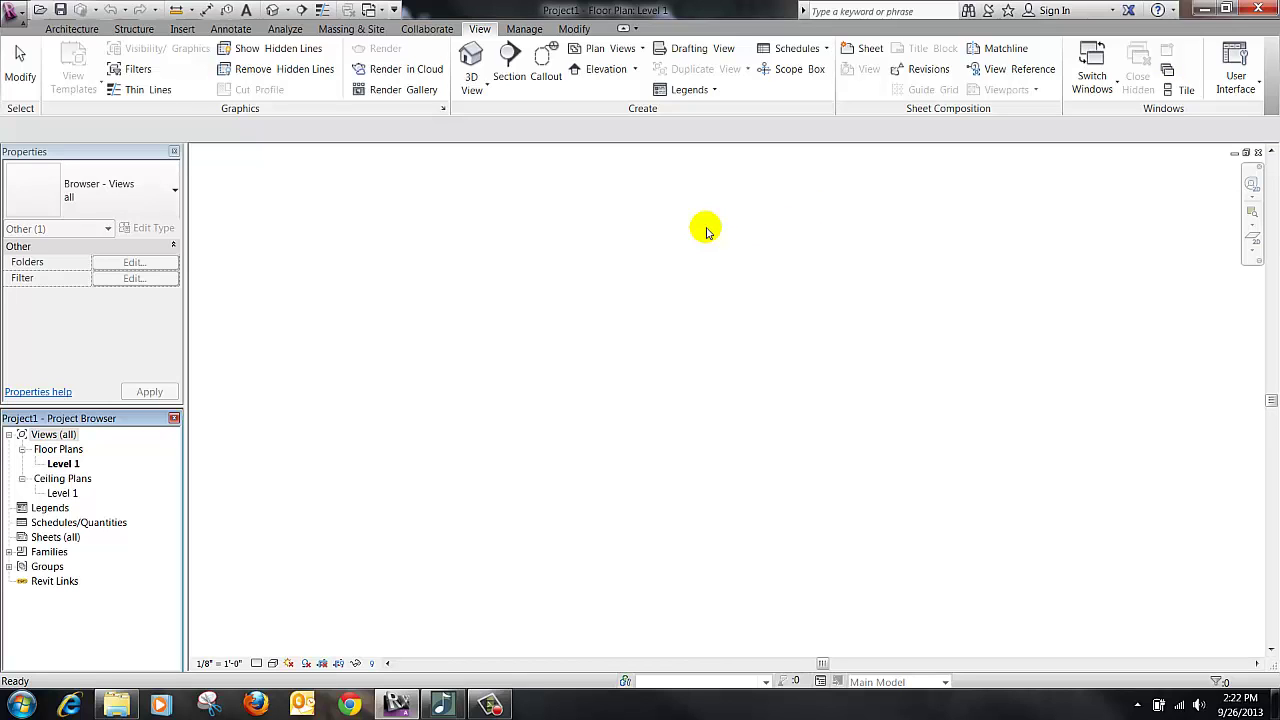
key("k")
key("s")
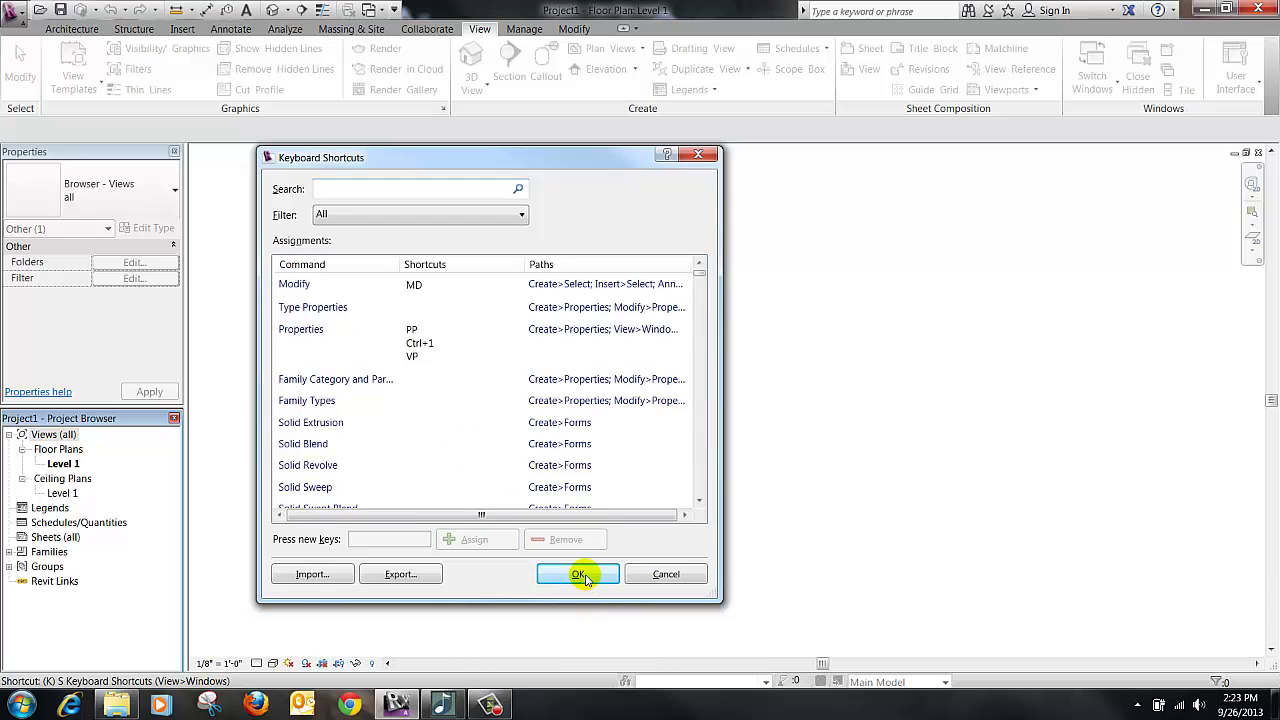
left_click(644, 576)
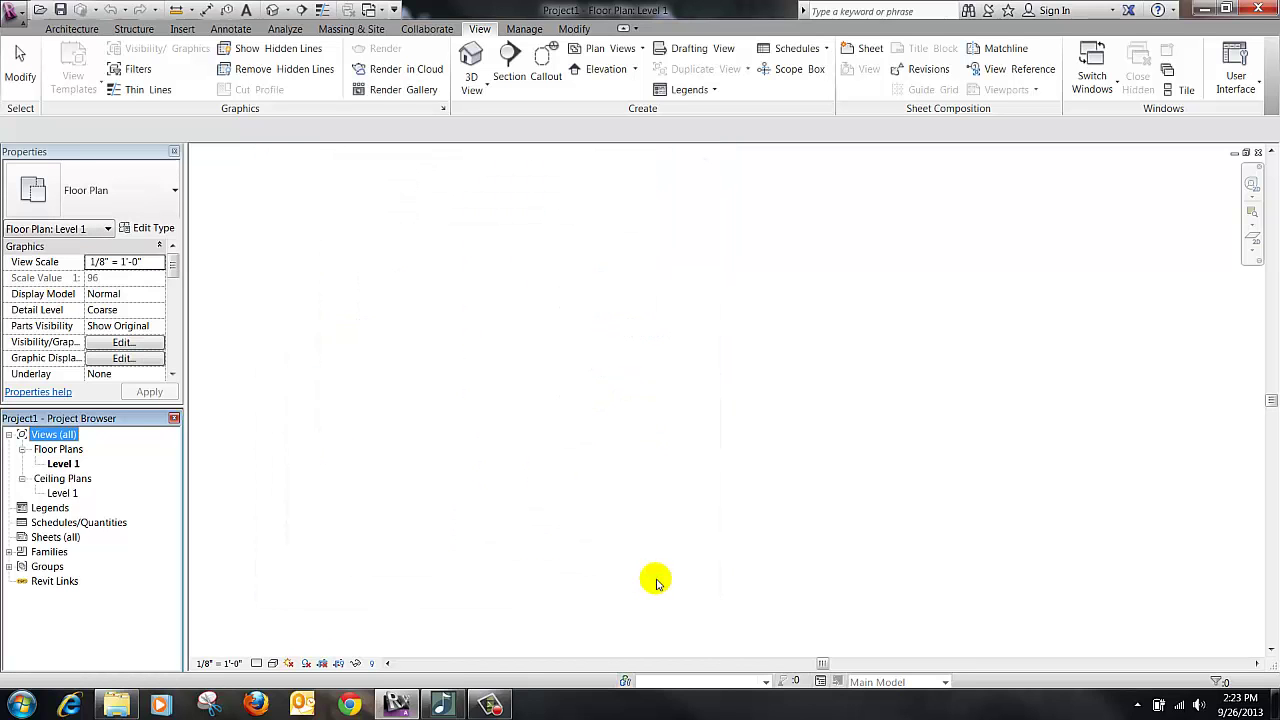
left_click(1230, 85)
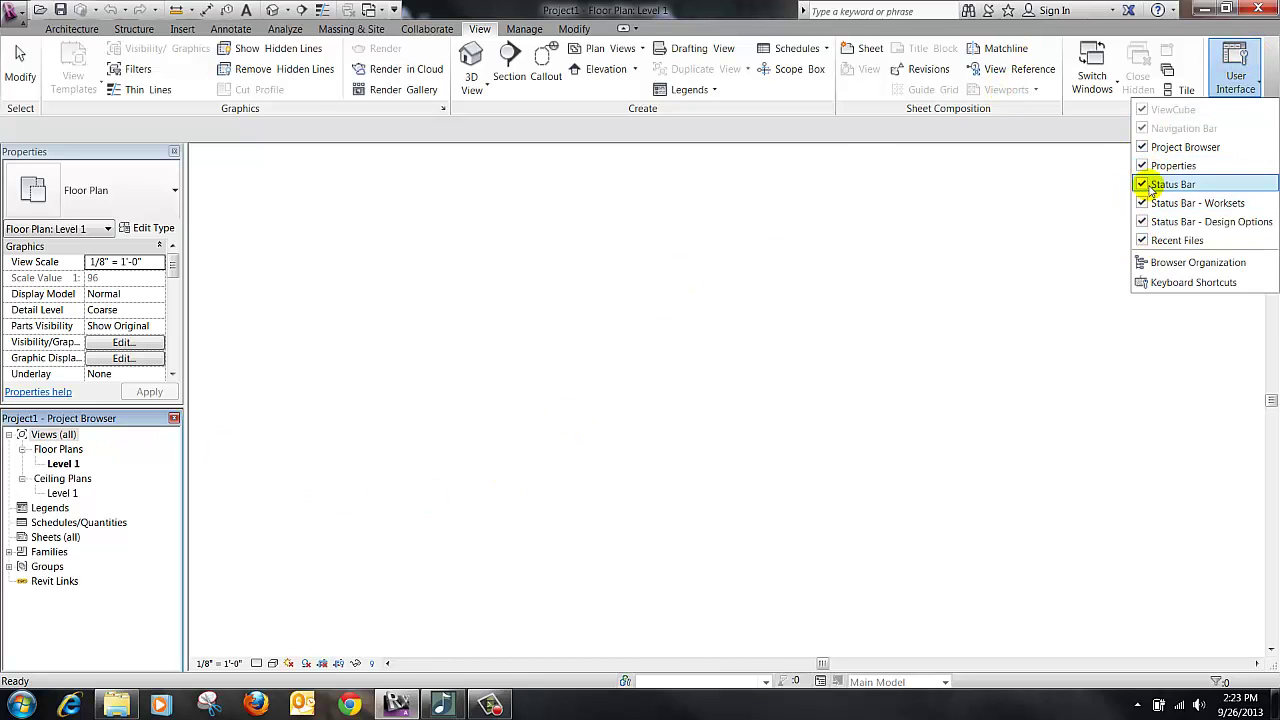
left_click(1076, 212)
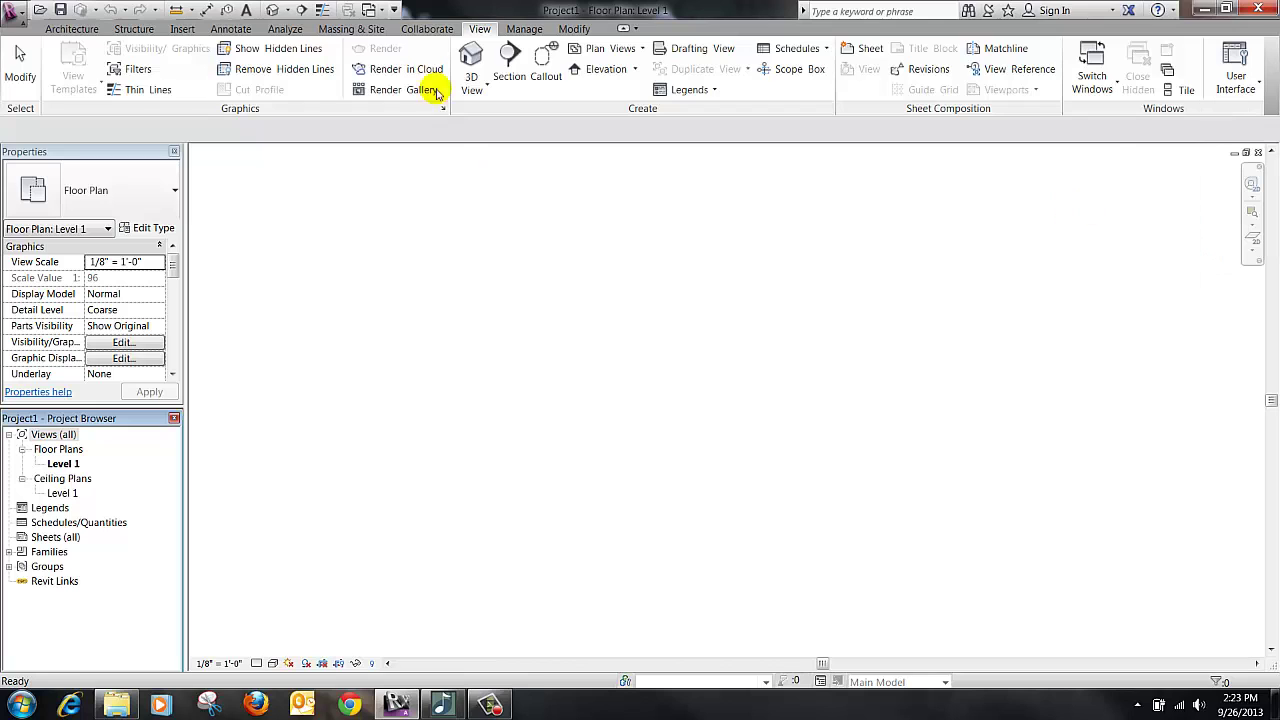
Review the project's dimension and object snap settings, and leave them without saving changes.
left_click(525, 29)
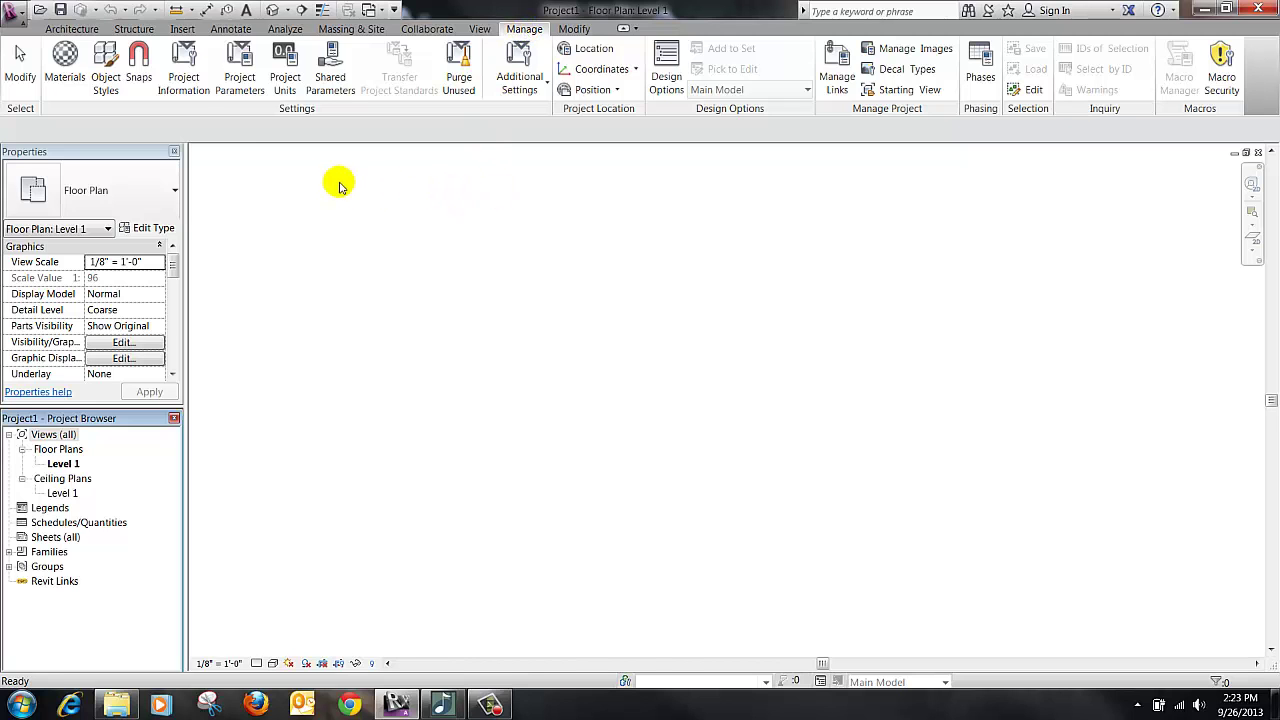
left_click(138, 58)
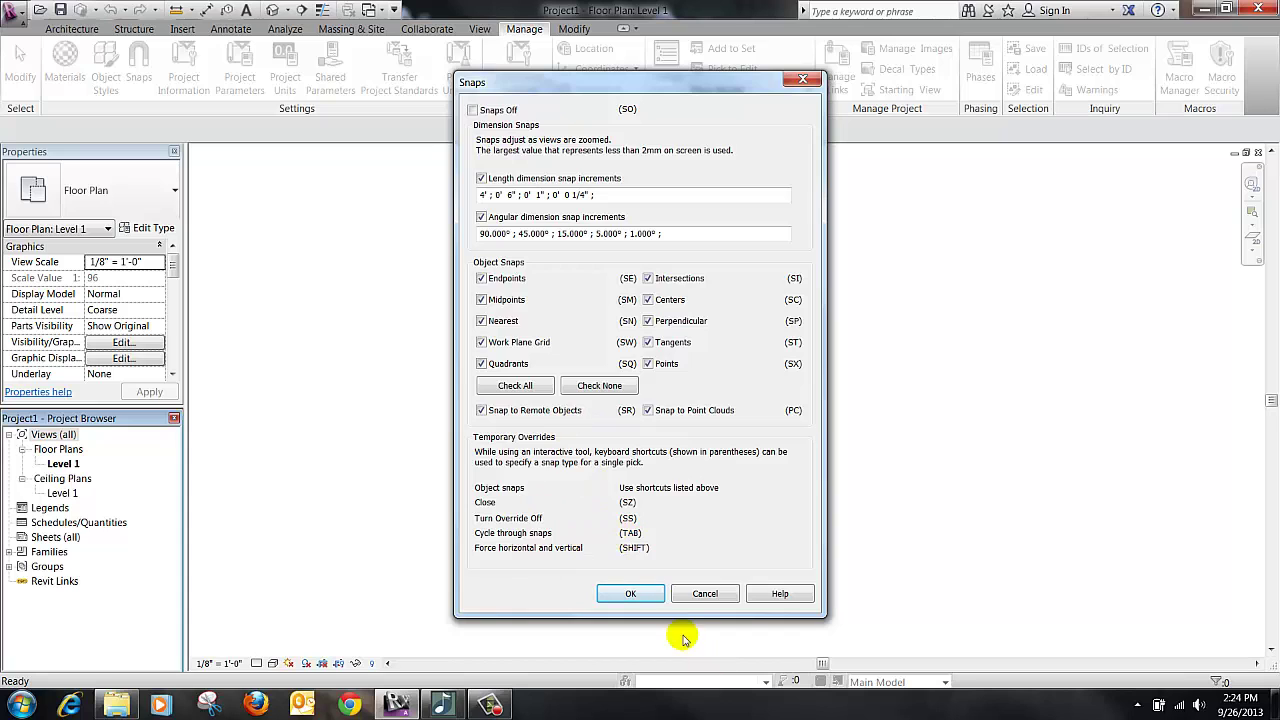
left_click(705, 594)
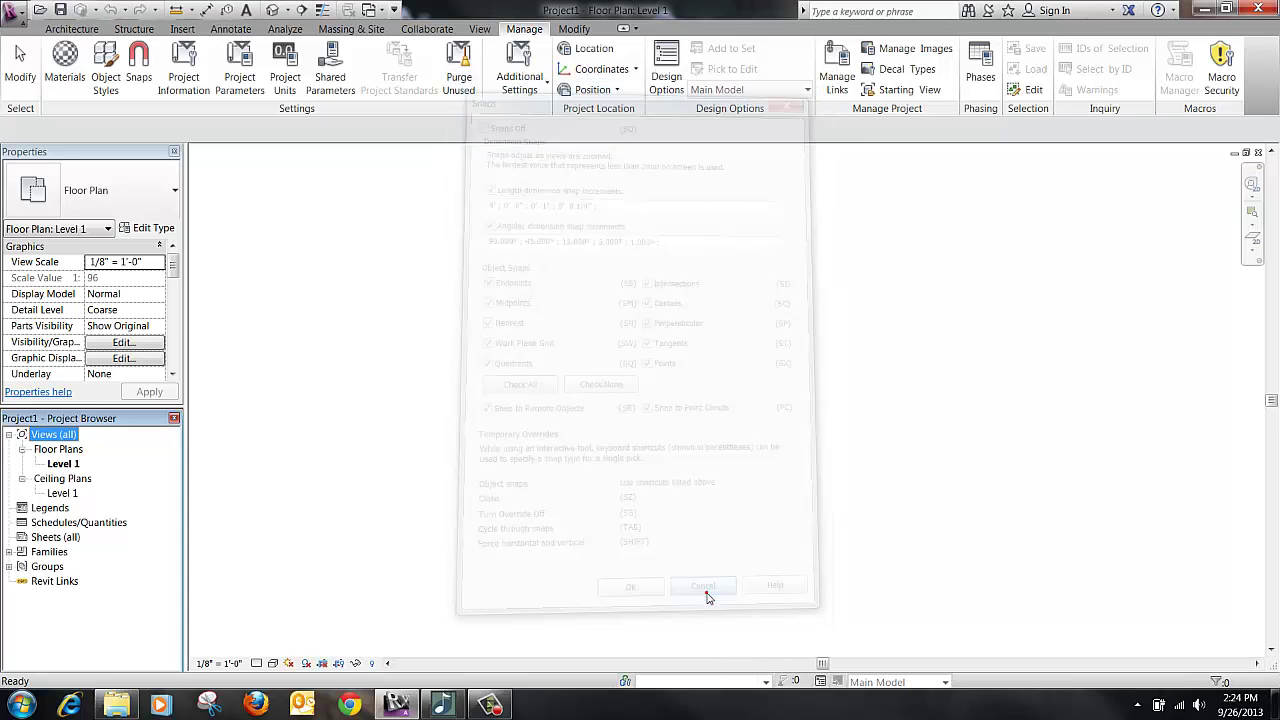
Try Single Family as the building type in the project information's energy settings, and leave without saving.
left_click(189, 75)
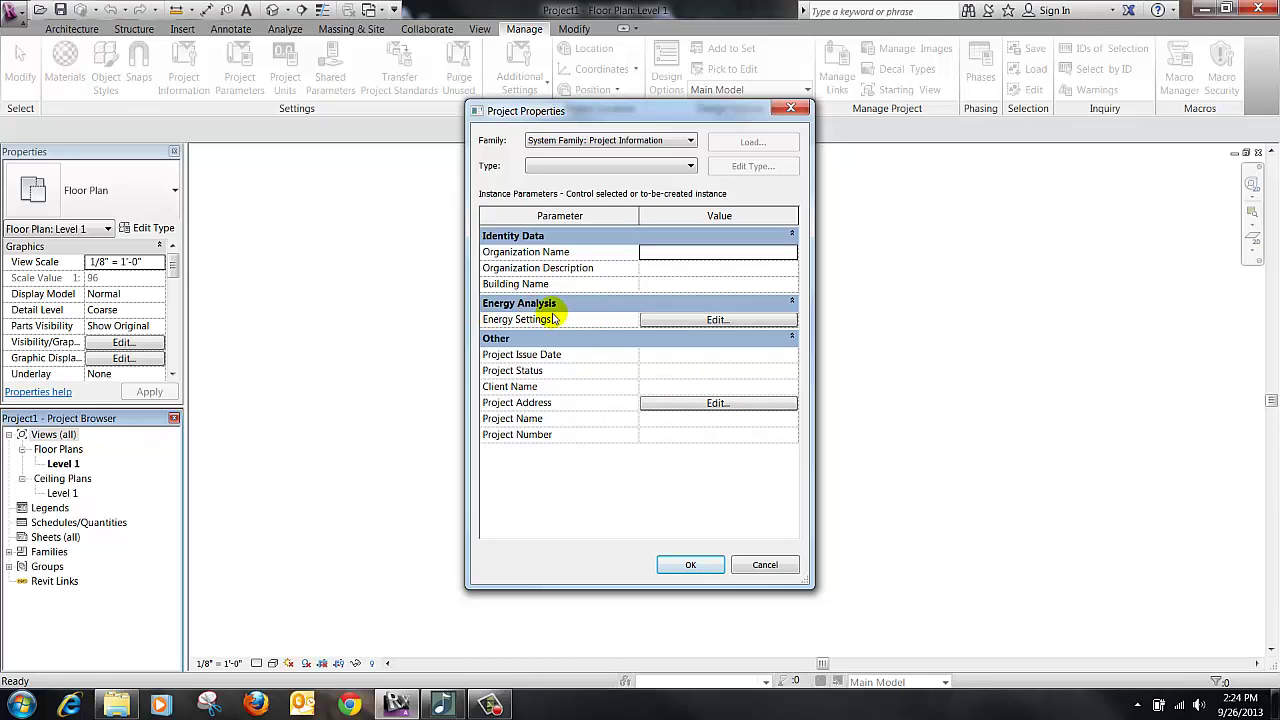
left_click(718, 321)
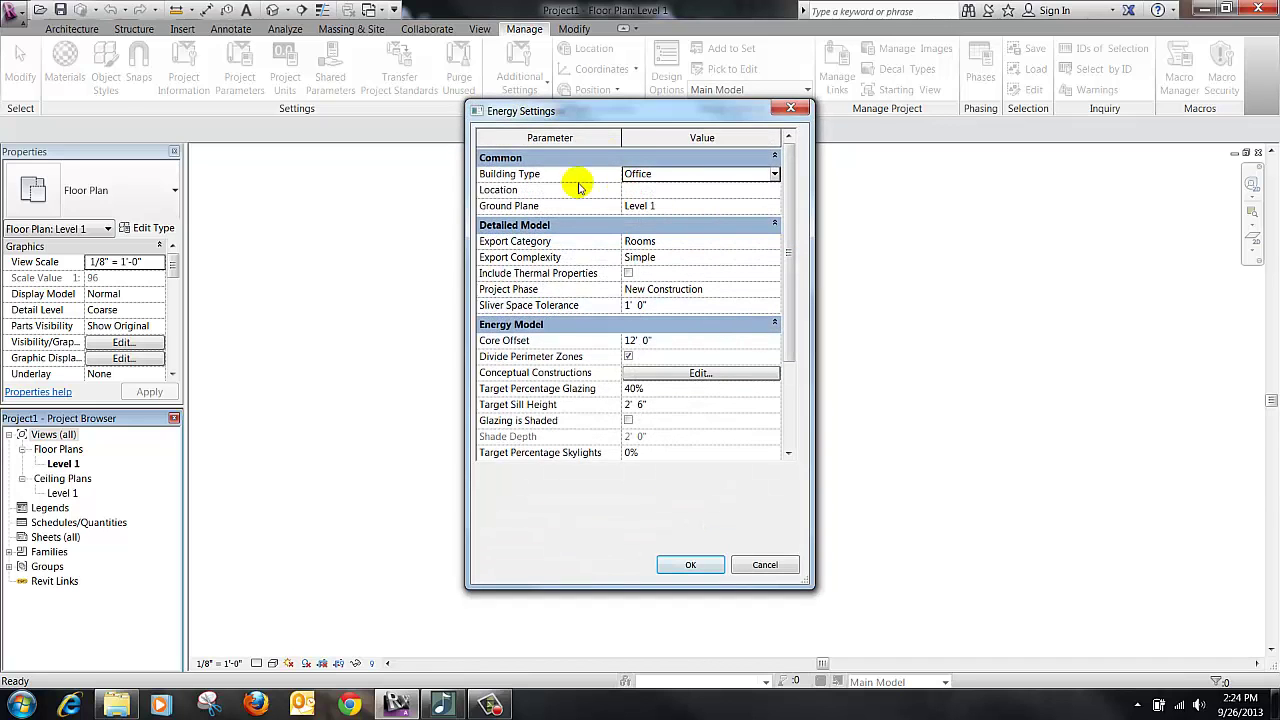
left_click(686, 177)
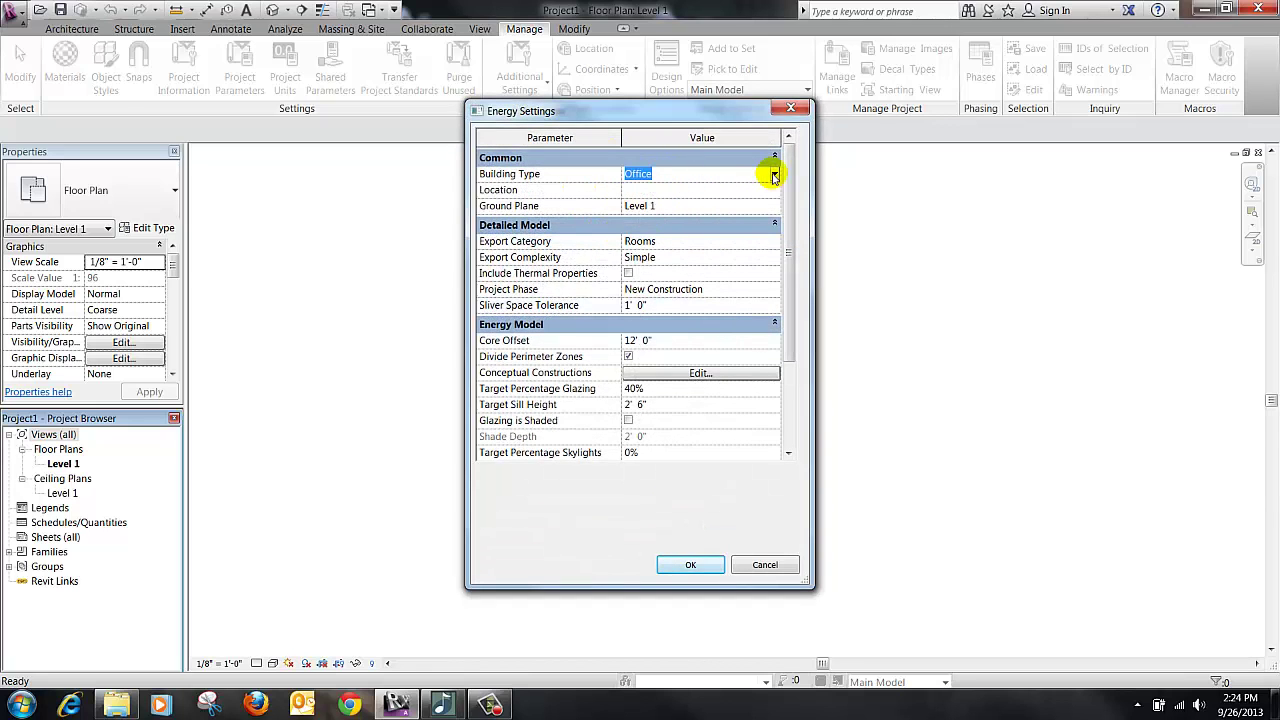
left_click(774, 174)
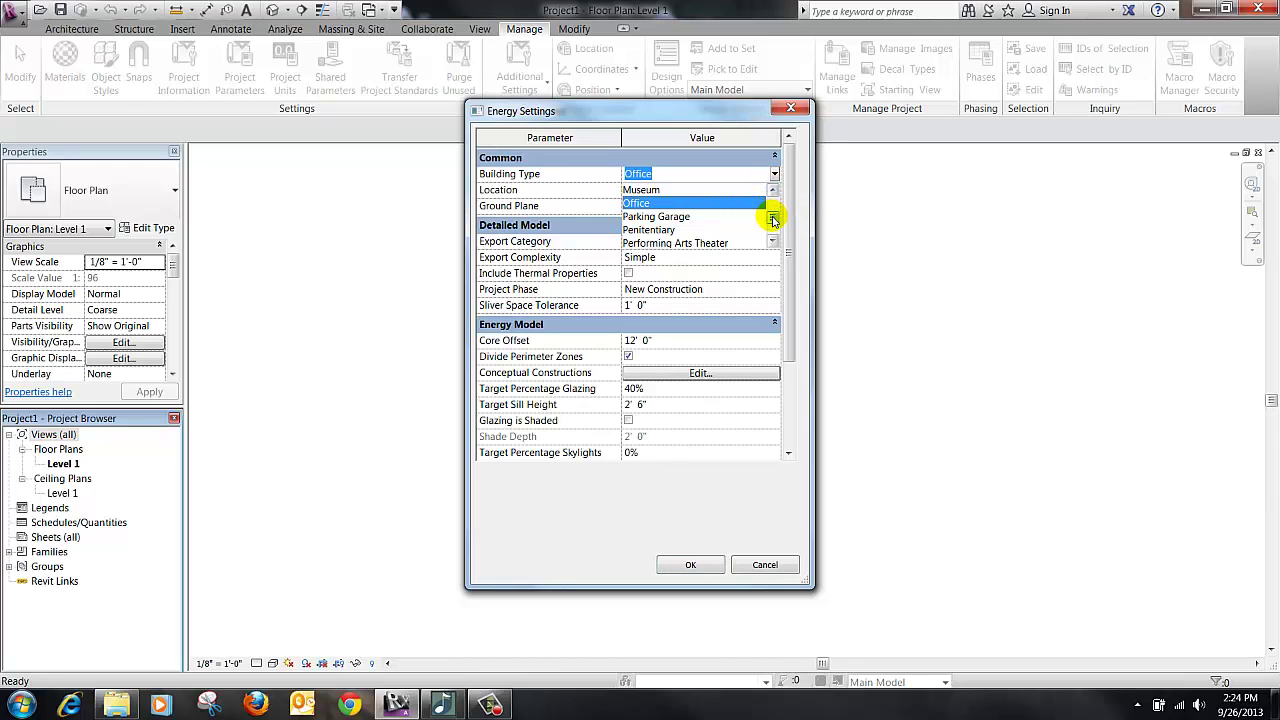
left_click_drag(773, 219, 766, 217)
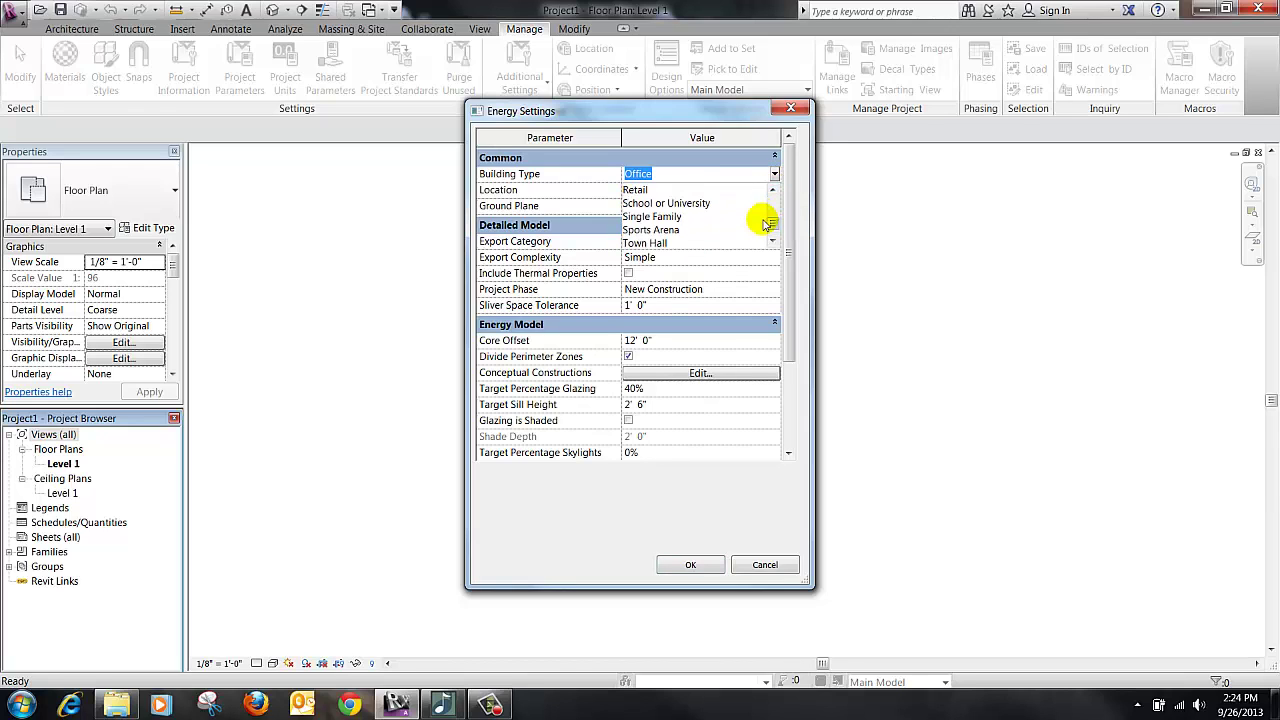
left_click(652, 216)
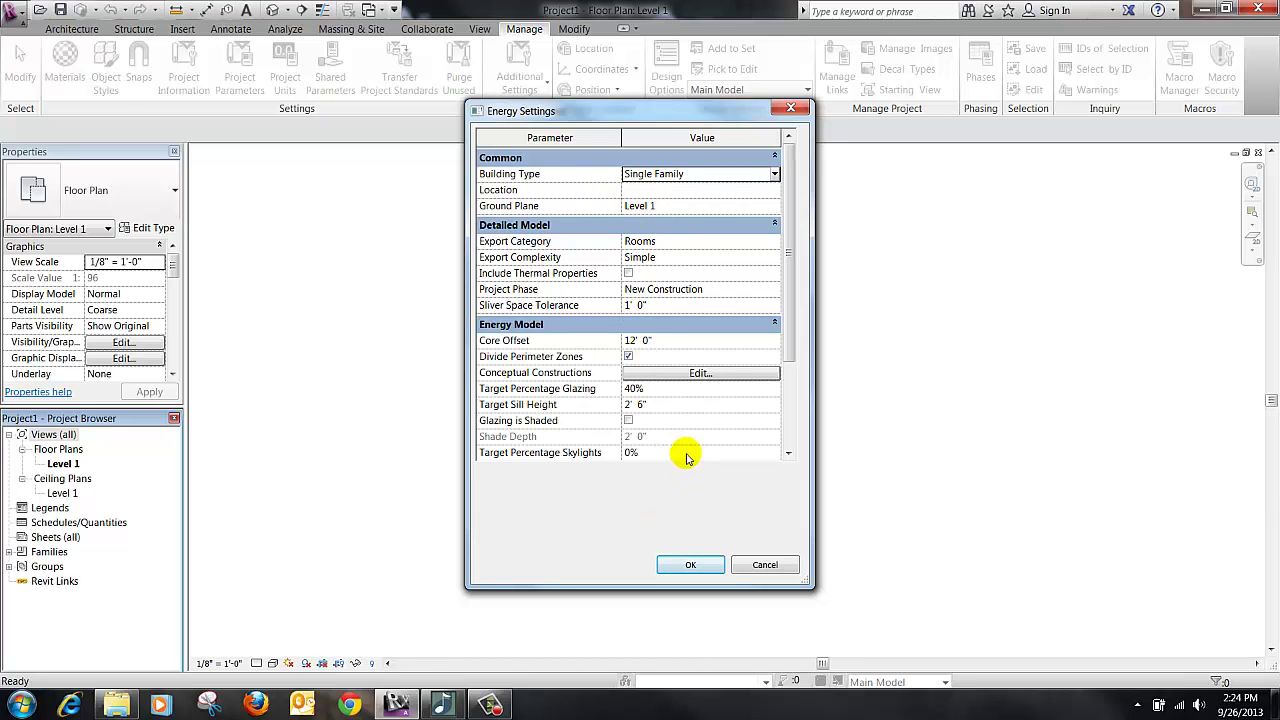
left_click(768, 565)
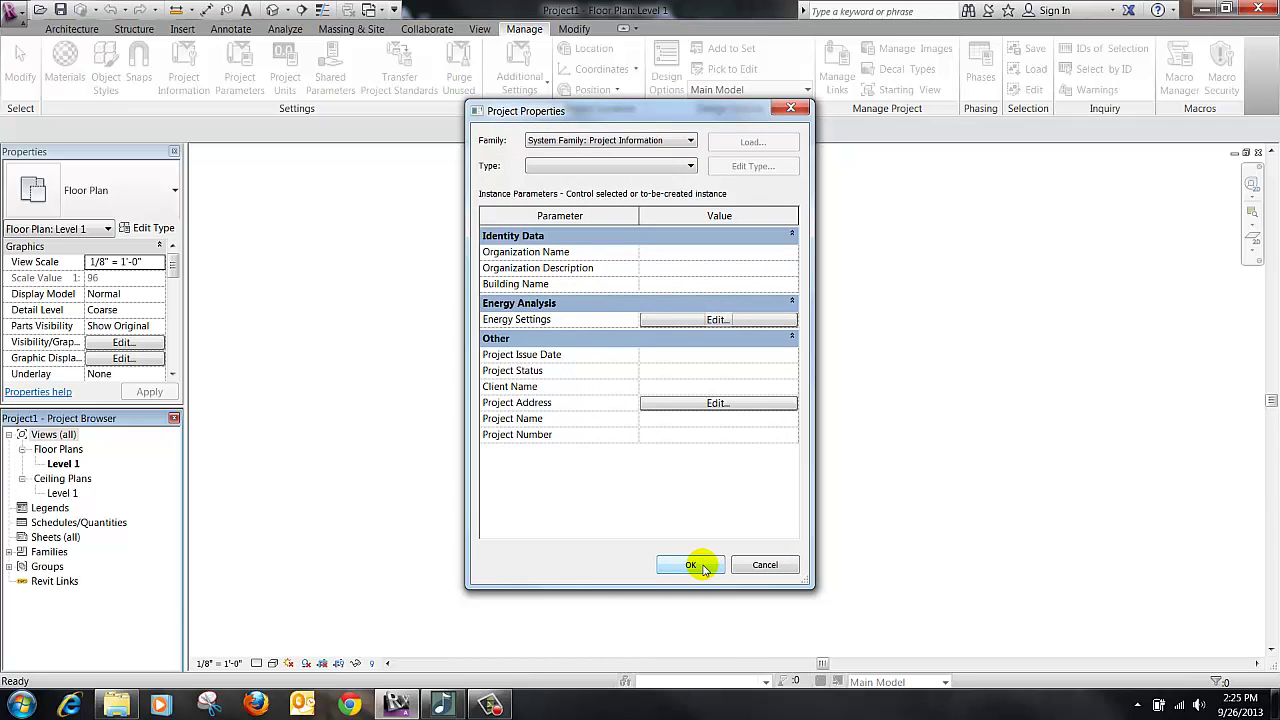
left_click(763, 566)
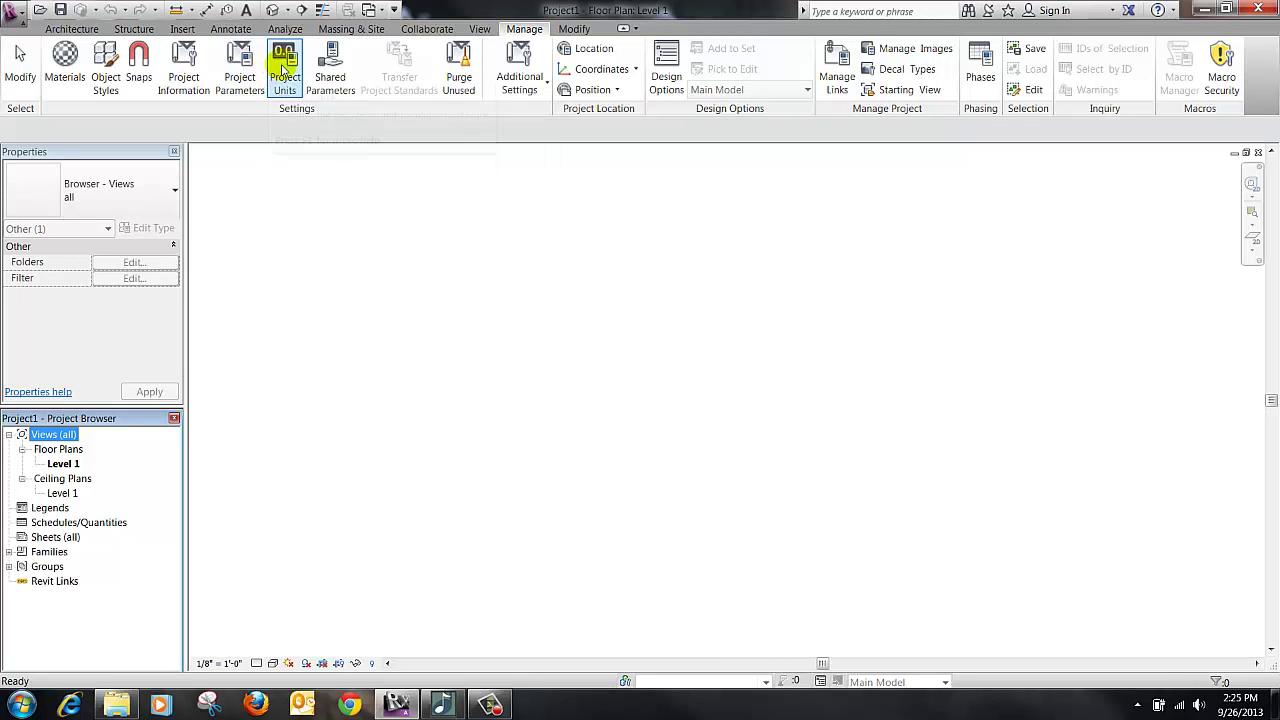
Review the project's unit formats for the Common discipline, and leave them without saving changes.
left_click(284, 74)
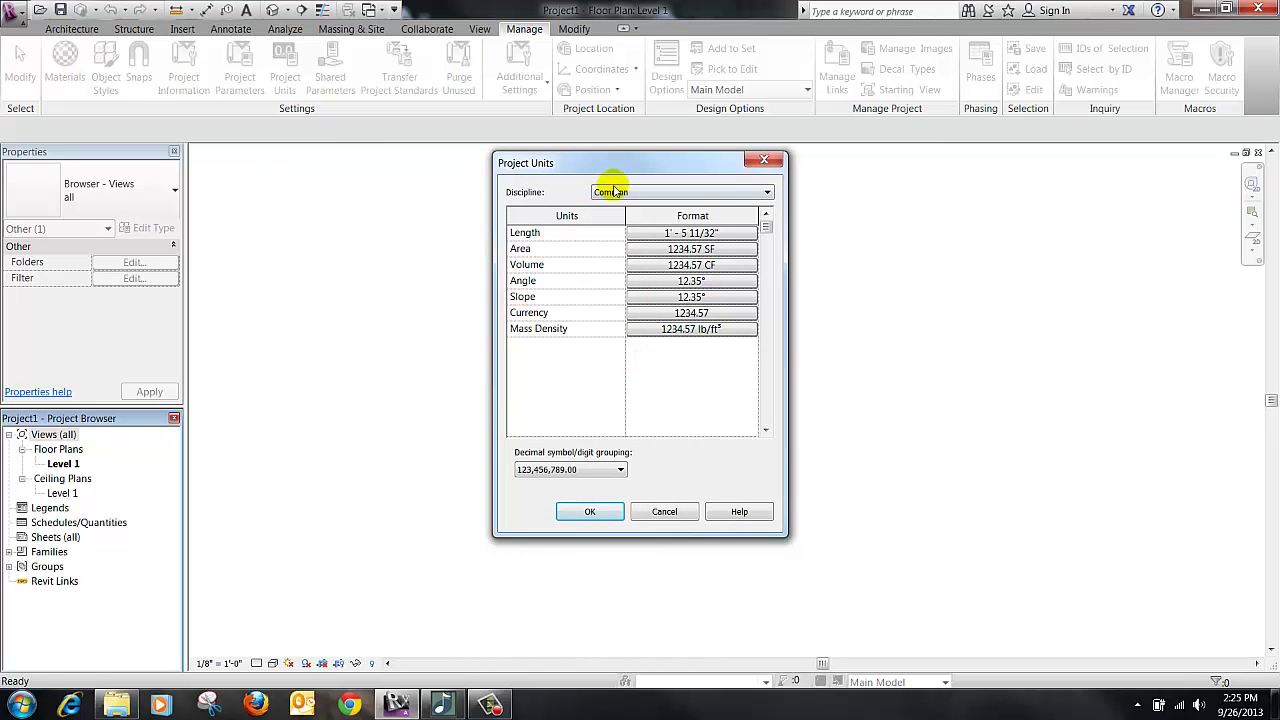
left_click(664, 511)
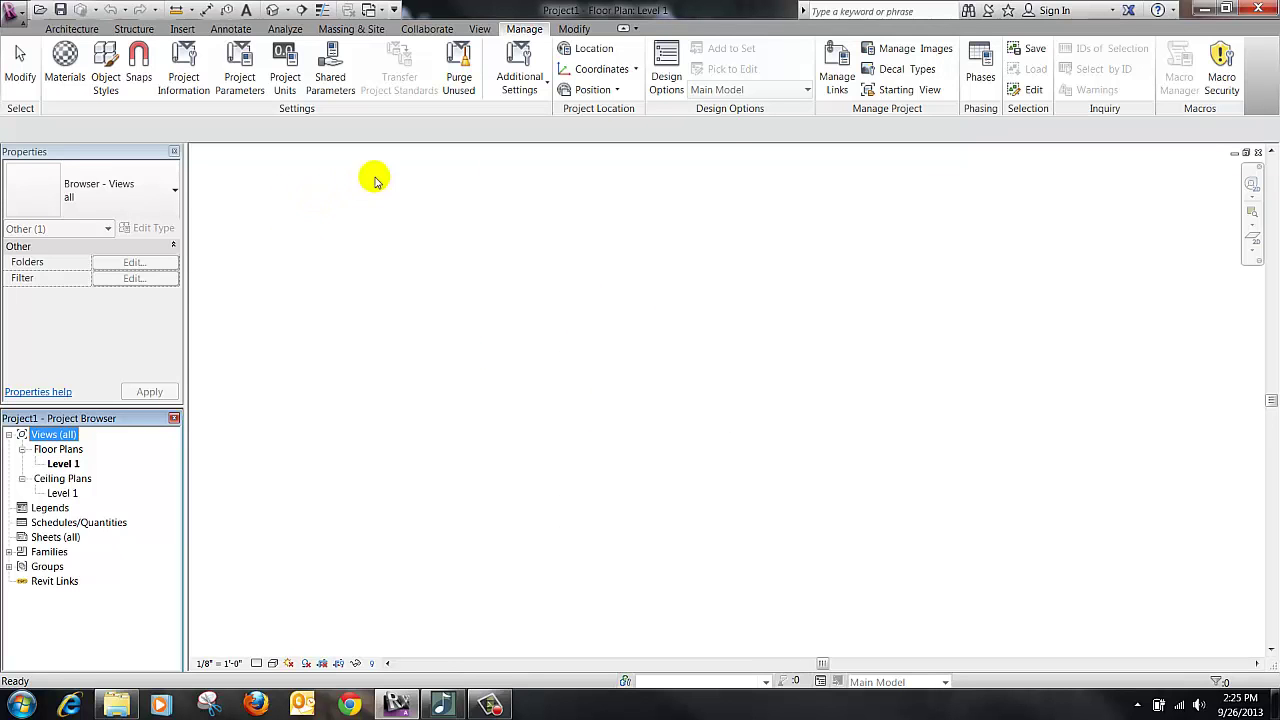
Define the project location by the Default City List and set the city to Marietta, GA.
left_click(593, 50)
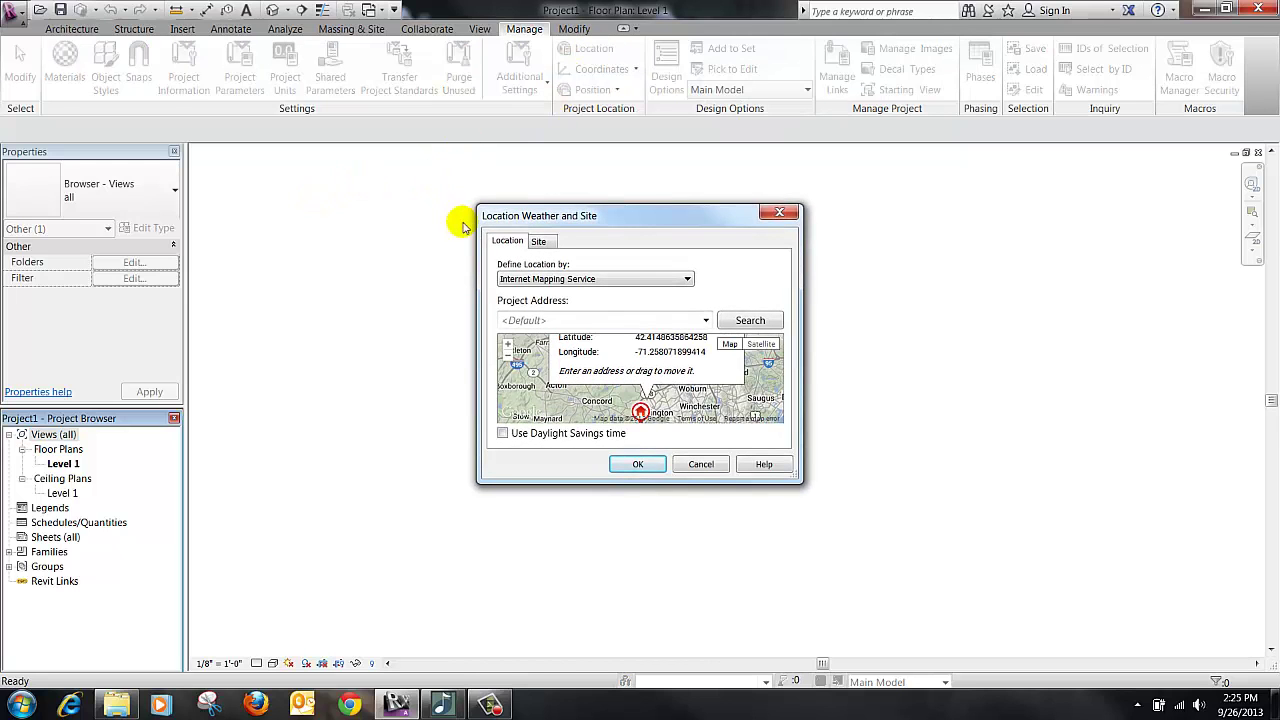
left_click(628, 281)
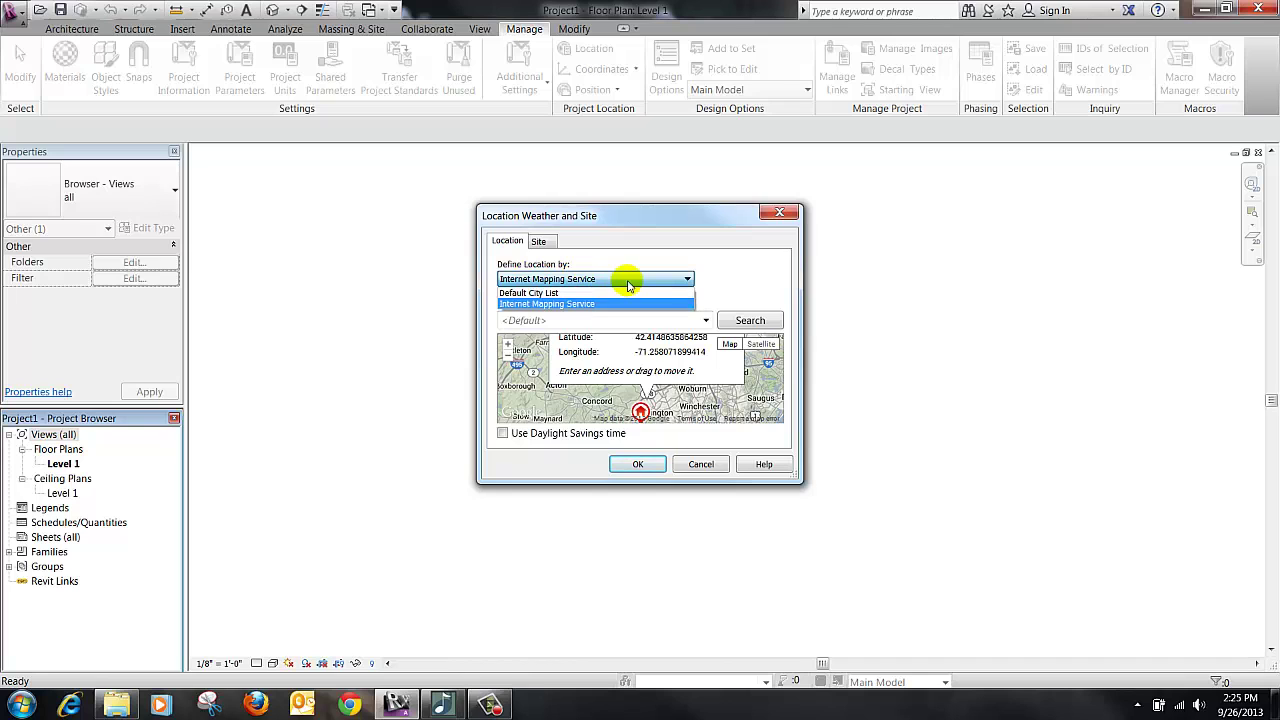
left_click(538, 292)
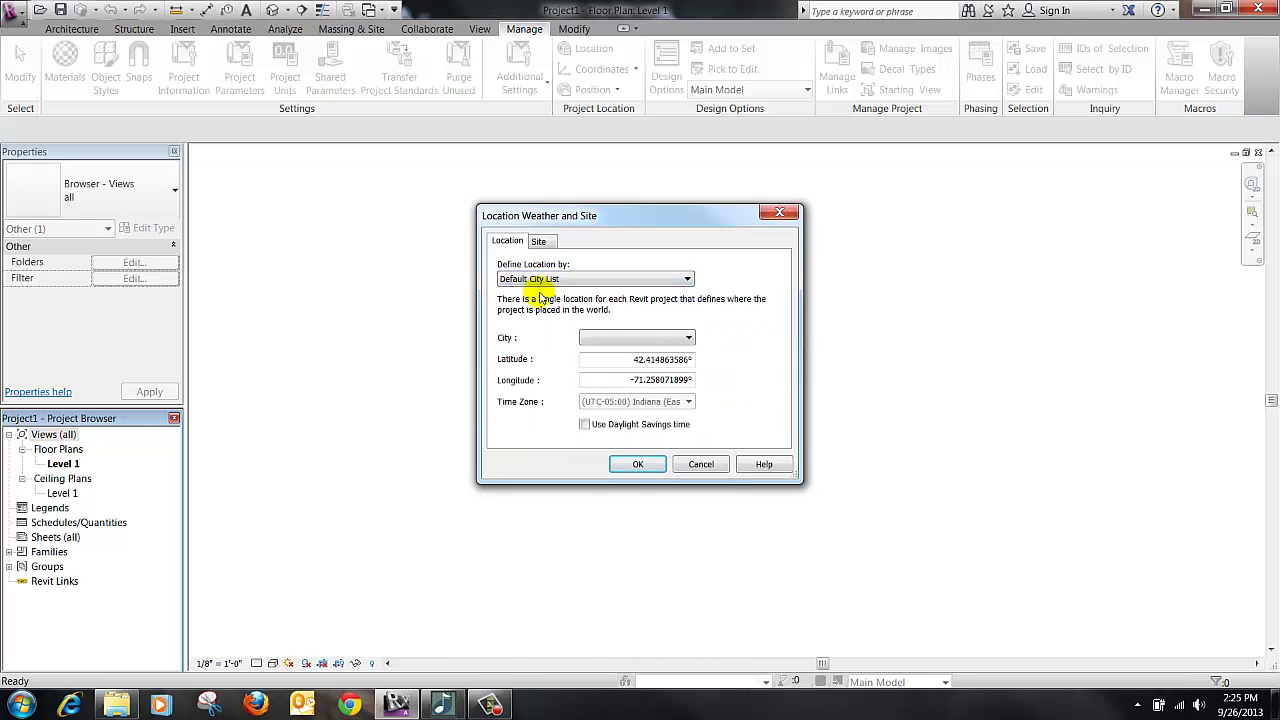
left_click(640, 338)
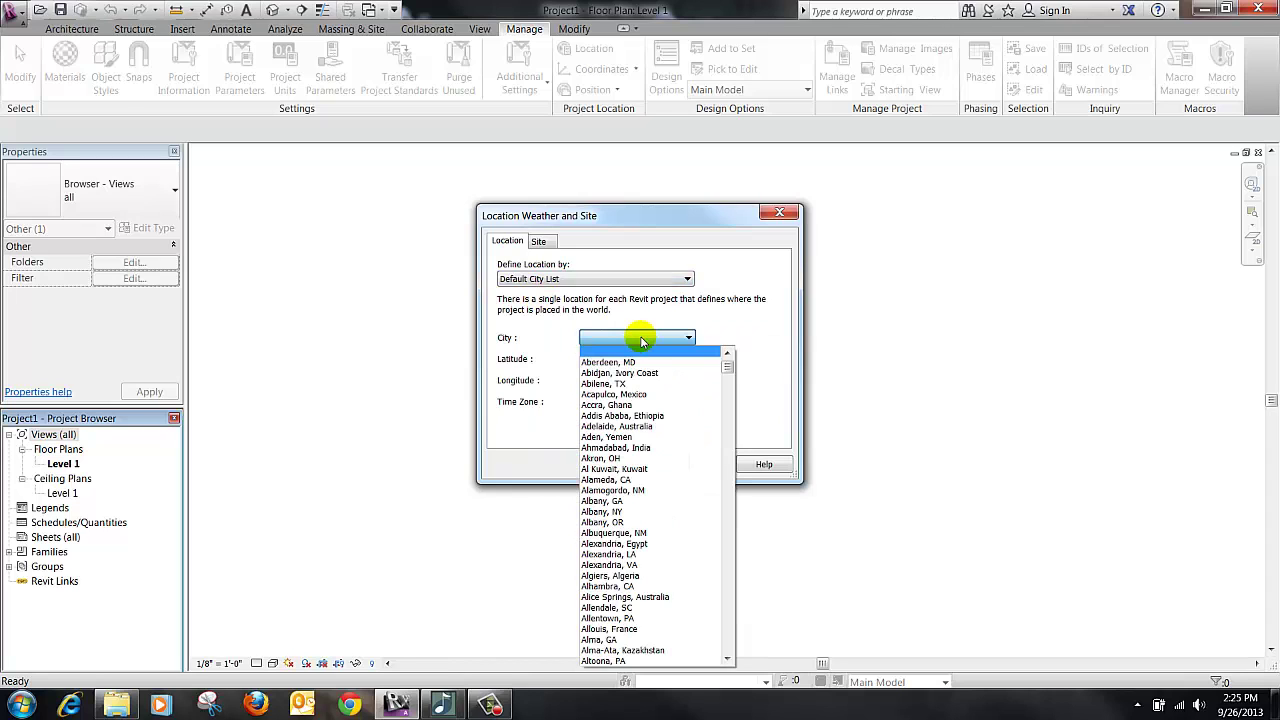
key("m")
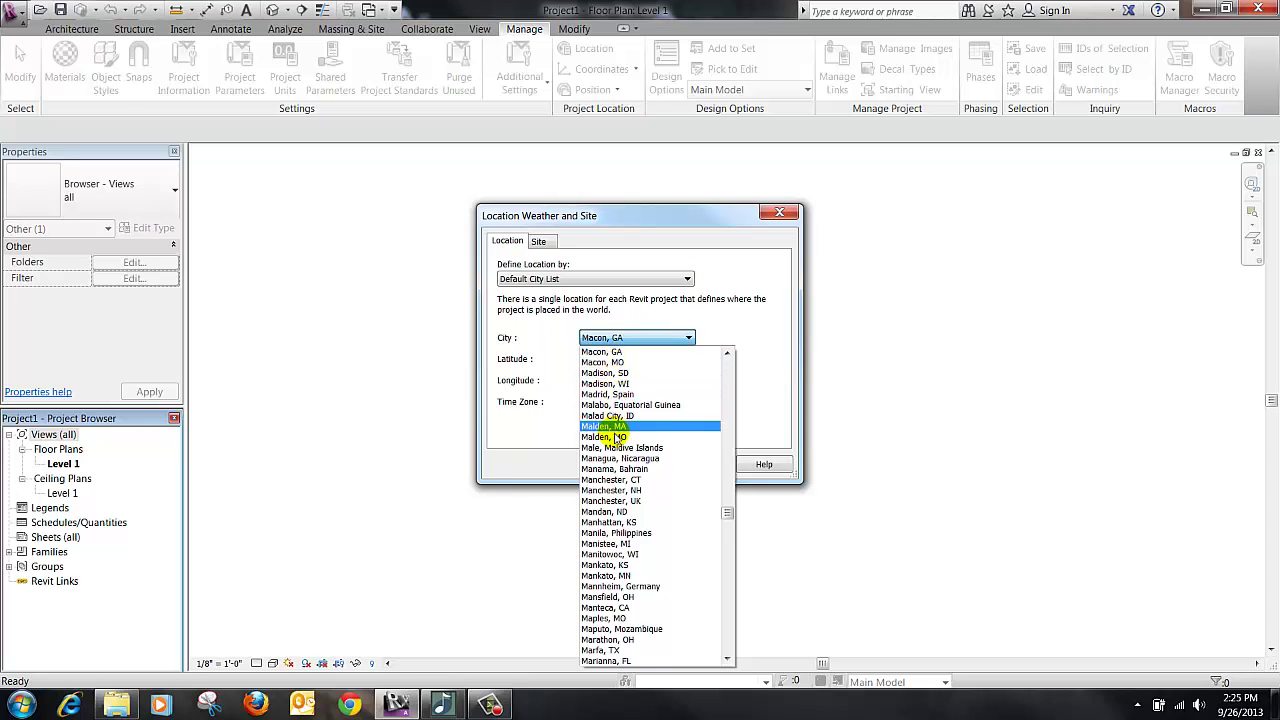
scroll(606, 550, "down", 2)
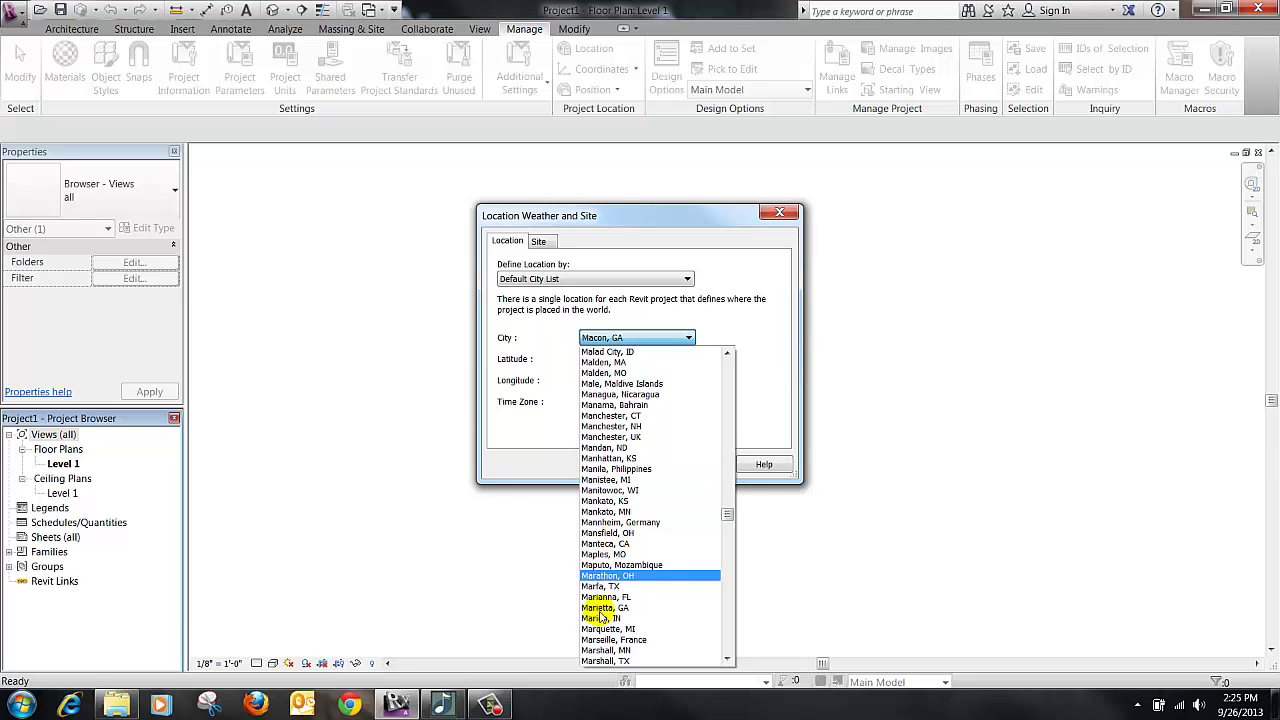
left_click(606, 608)
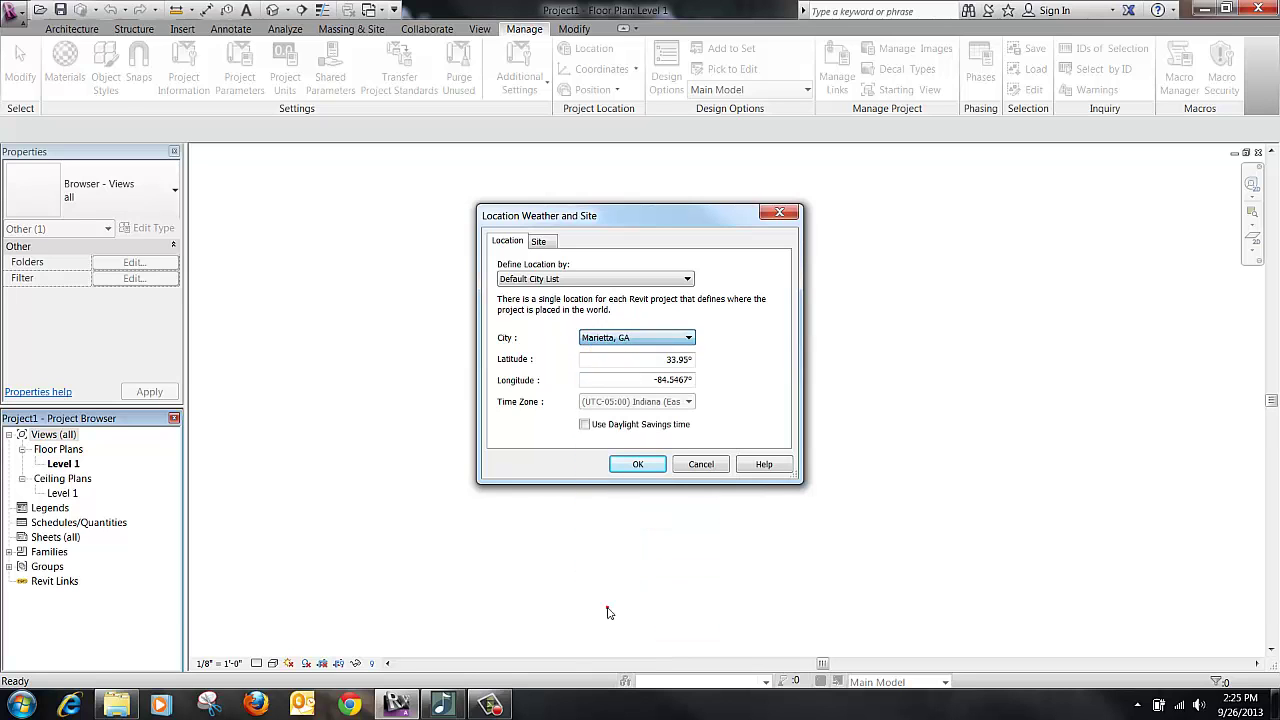
left_click(632, 470)
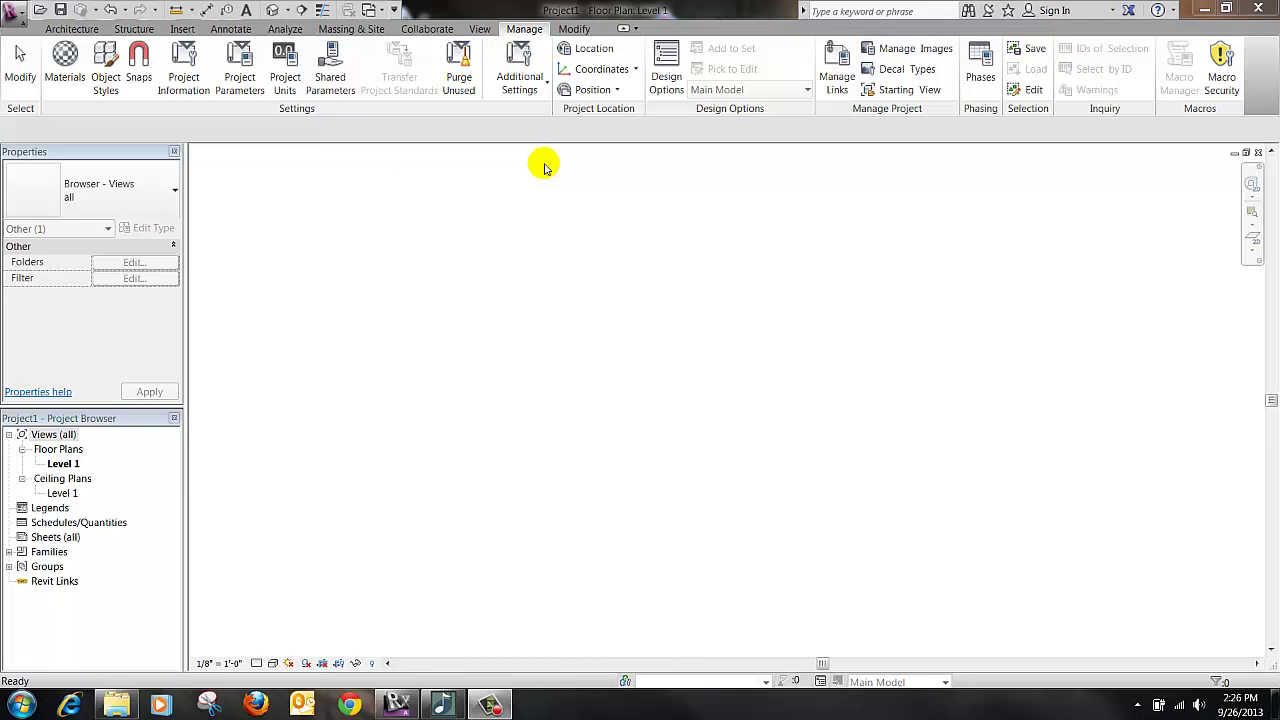
Look over the tools for modifying, measuring and editing the geometry of elements.
left_click(574, 29)
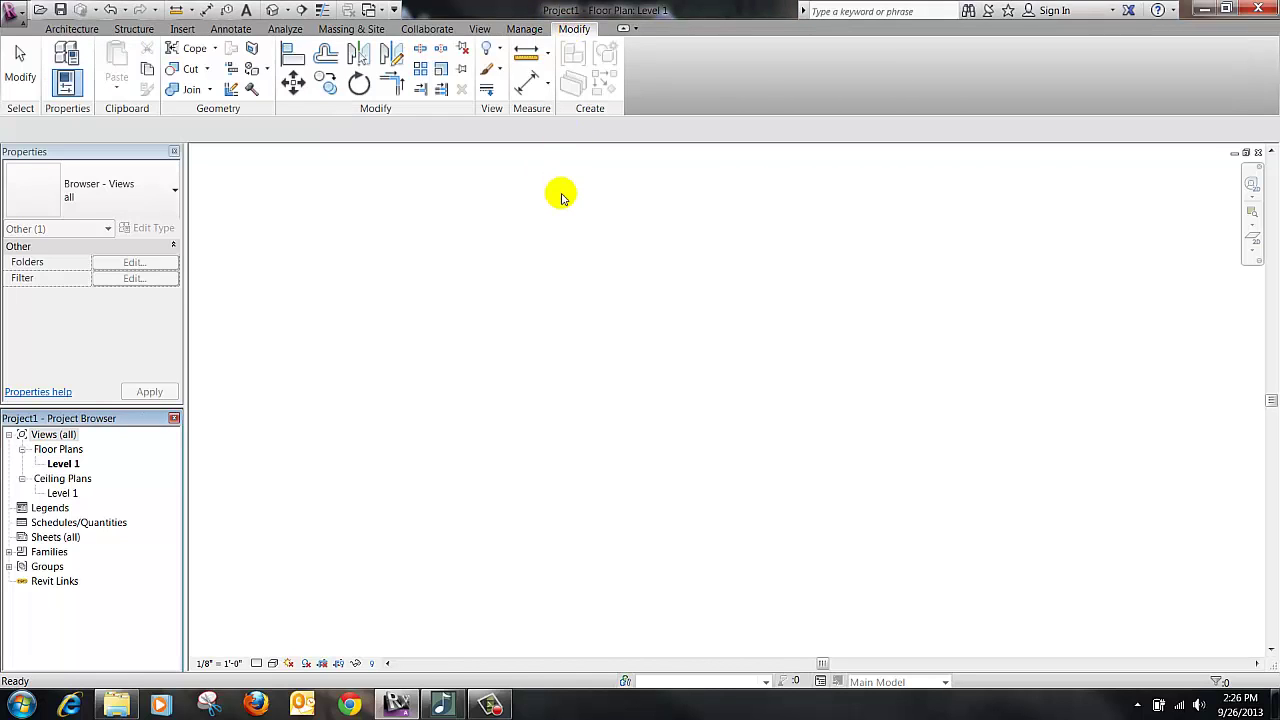